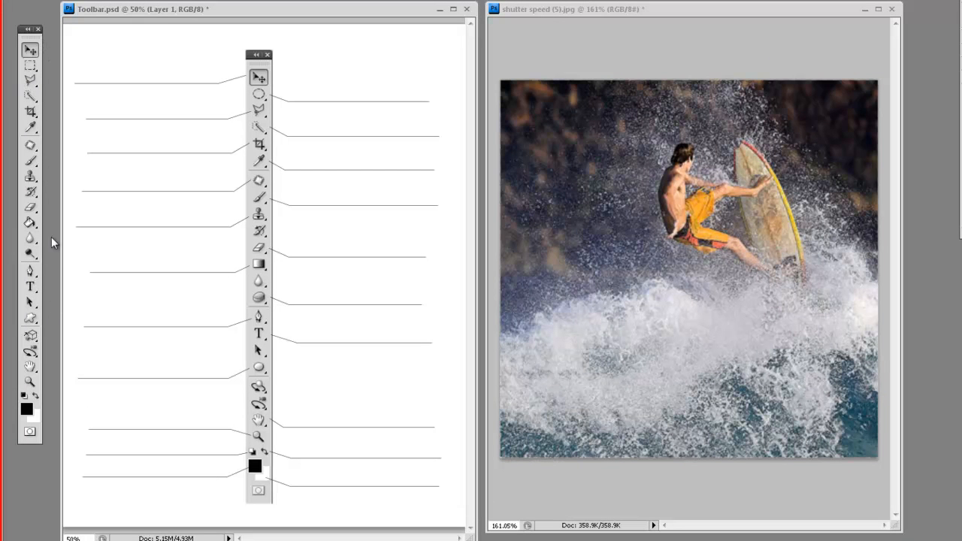
# Close the floating Tools panel and show it again in the workspace.
pyautogui.click(37, 30)
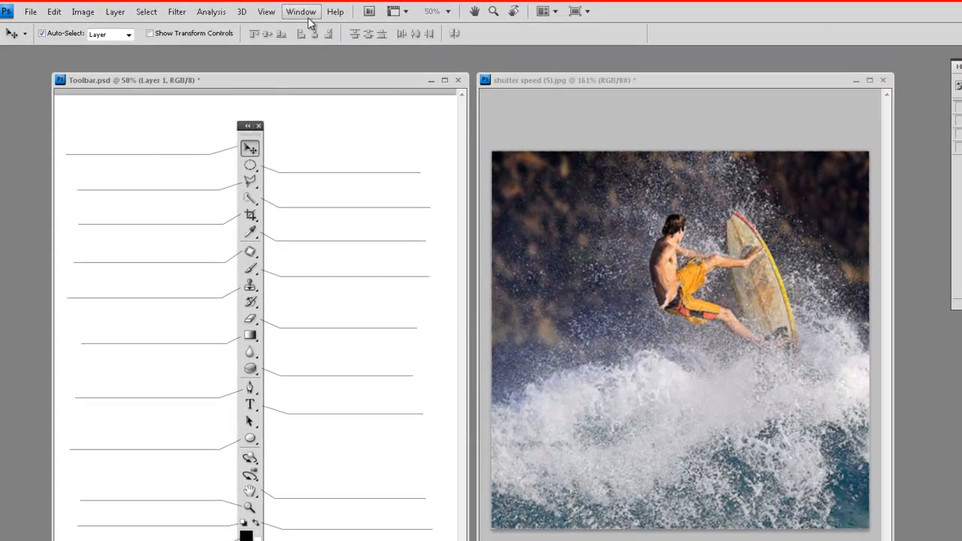
pyautogui.click(301, 12)
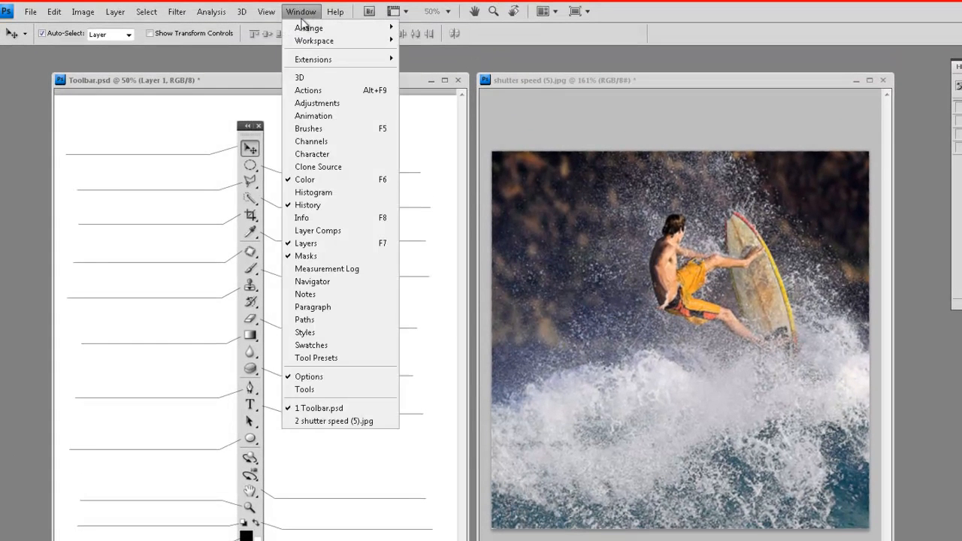
pyautogui.click(311, 392)
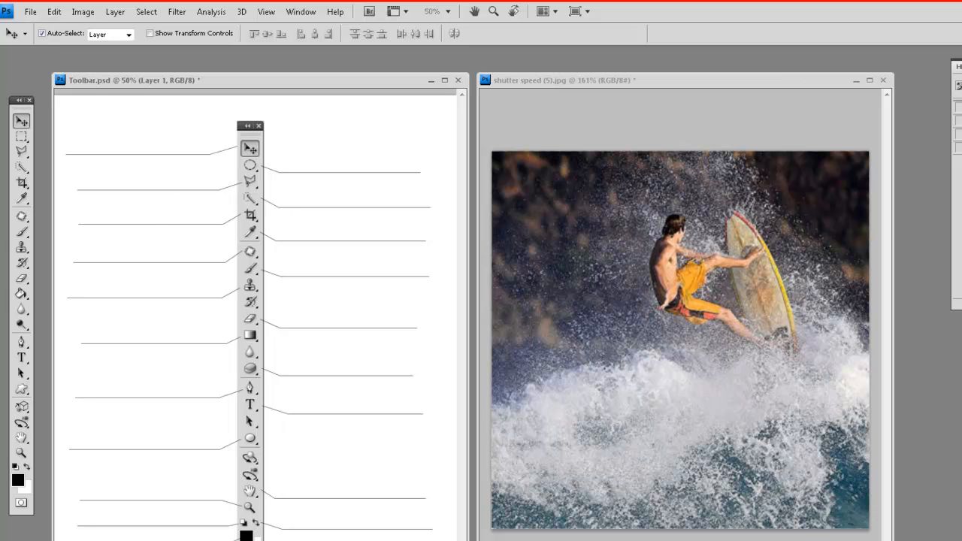
# Handwrite the label "Move V" in blue on the worksheet line pointing to the Move tool.
pyautogui.moveTo(81, 150)
pyautogui.mouseDown()
pyautogui.moveTo(106, 147)
pyautogui.moveTo(118, 134)
pyautogui.moveTo(151, 147)
pyautogui.mouseUp()
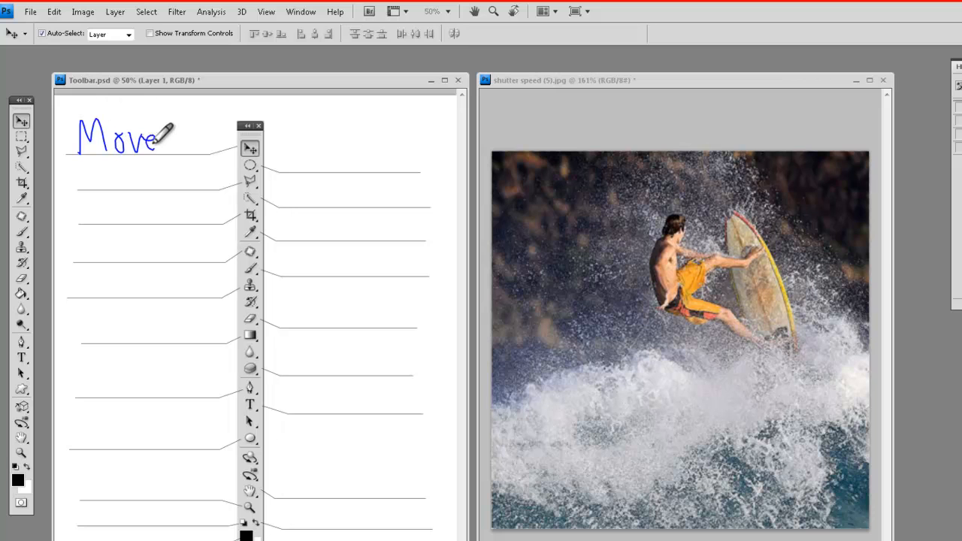
pyautogui.moveTo(182, 118); pyautogui.dragTo(201, 118)
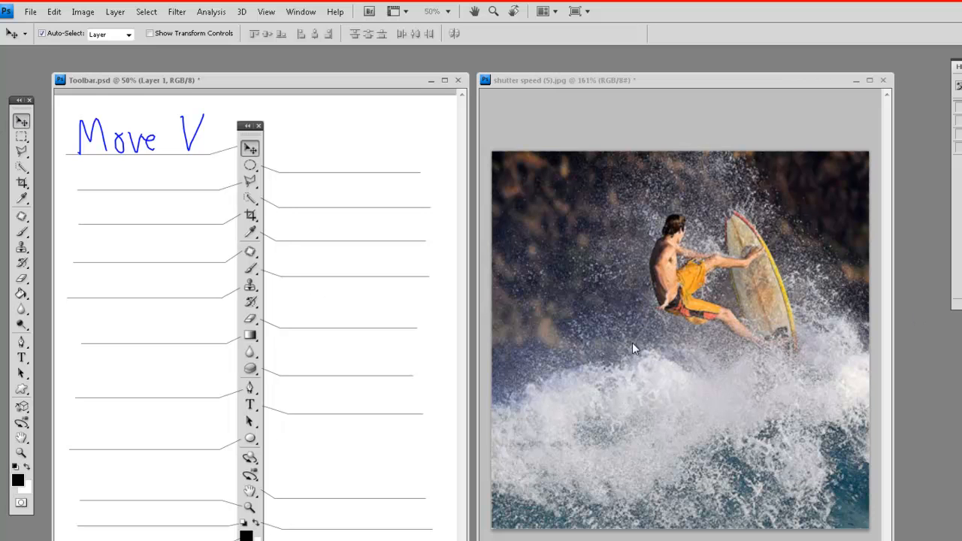
# Use the Move tool to copy the surfer photo into Toolbar.psd and back onto the photo, then reposition the small copy over the toolbar diagram.
pyautogui.click(707, 258)
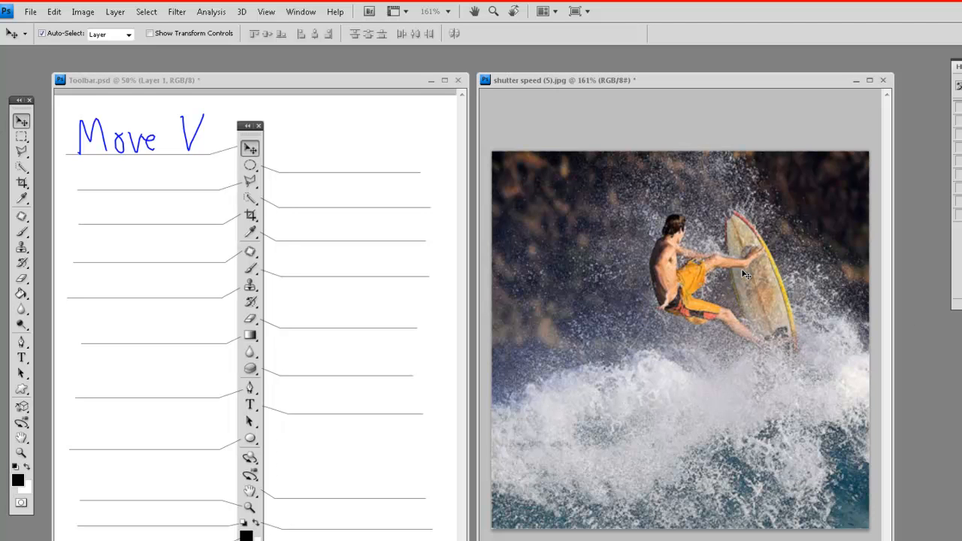
pyautogui.moveTo(501, 267); pyautogui.dragTo(324, 268)
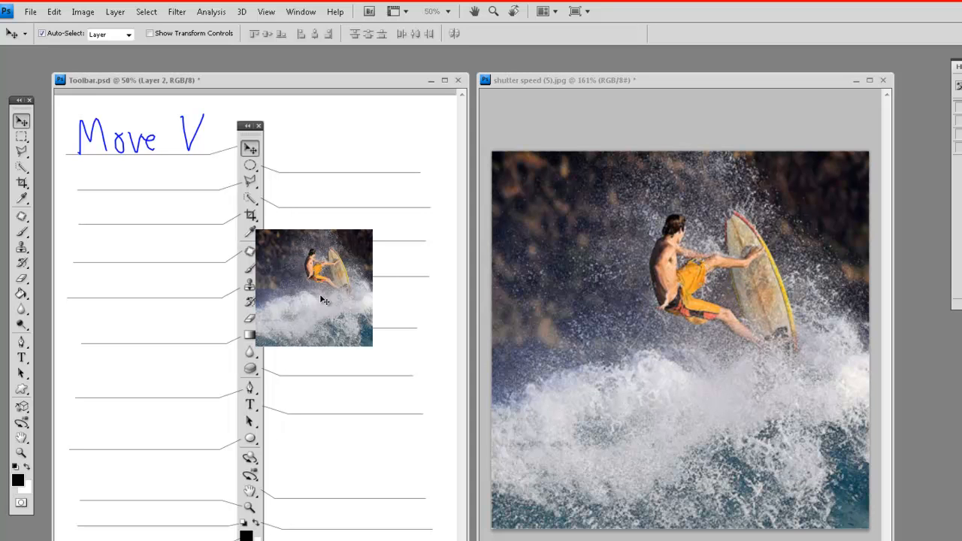
pyautogui.moveTo(303, 290); pyautogui.dragTo(688, 371)
pyautogui.moveTo(362, 313); pyautogui.dragTo(296, 412)
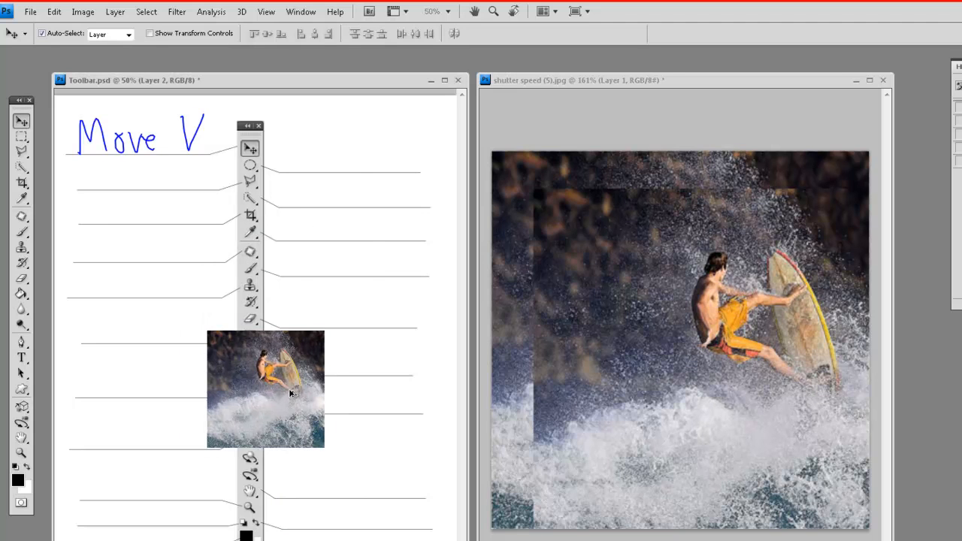
# Undo the copying and moving in both Toolbar.psd and the surfer photo.
pyautogui.hotkey('ctrl', 'z')
pyautogui.hotkey('ctrl', 'alt', 'z')
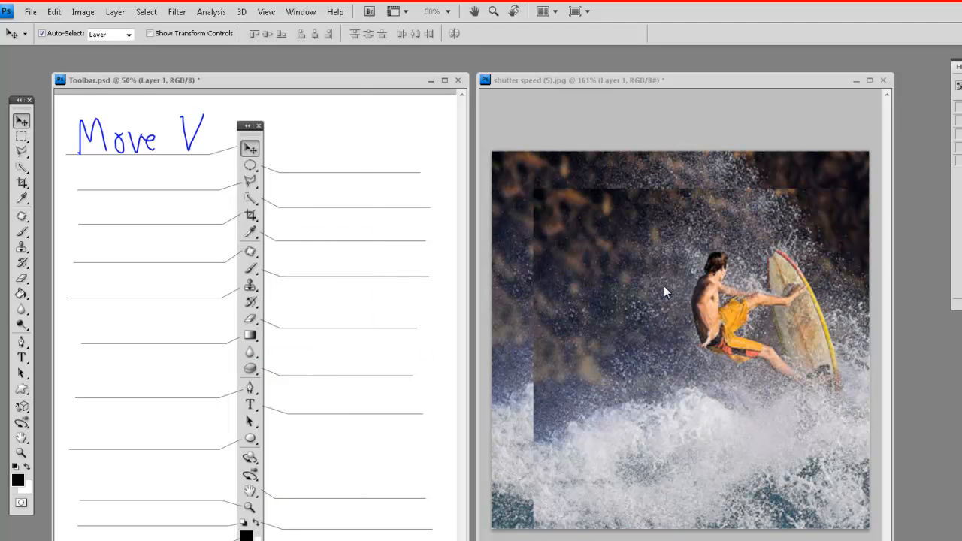
pyautogui.hotkey('ctrl', 'alt', 'z')
pyautogui.click(692, 258)
pyautogui.hotkey('ctrl', 'alt', 'z')
pyautogui.hotkey('ctrl', 'alt', 'z')
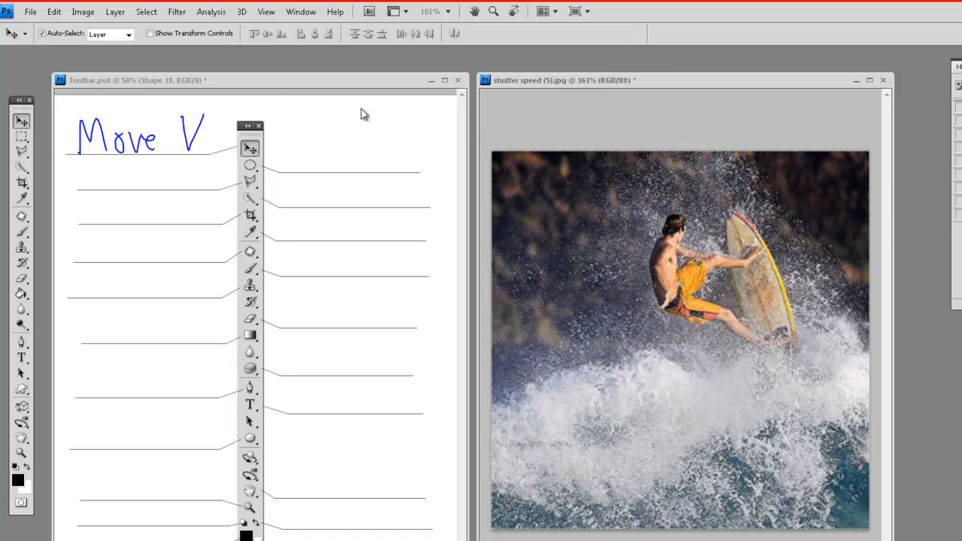
# Make Toolbar.psd the active document and handwrite "Marquee M" on the line pointing to the marquee tool.
pyautogui.click(144, 84)
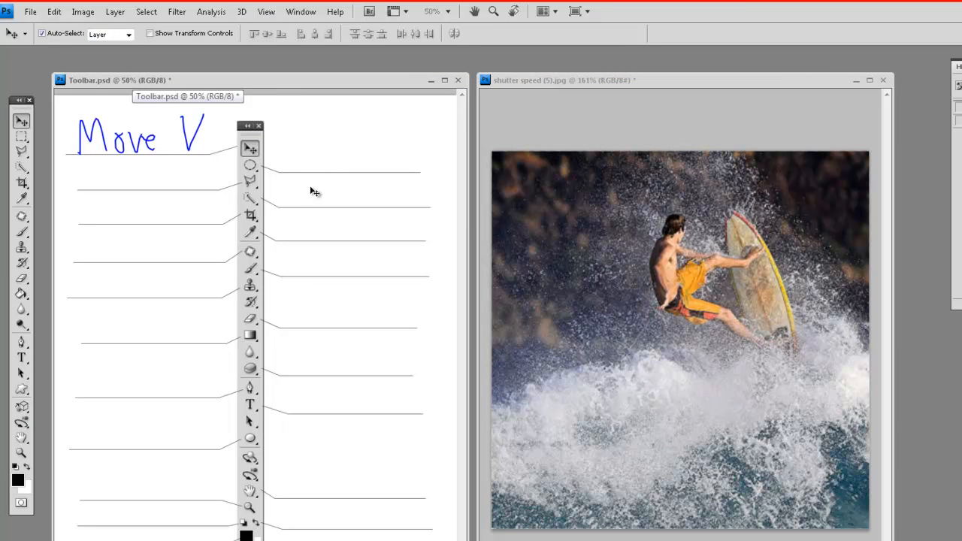
pyautogui.moveTo(280, 171)
pyautogui.mouseDown()
pyautogui.moveTo(292, 146)
pyautogui.moveTo(298, 162)
pyautogui.mouseUp()
pyautogui.moveTo(315, 154)
pyautogui.mouseDown()
pyautogui.moveTo(347, 162)
pyautogui.moveTo(348, 189)
pyautogui.moveTo(354, 163)
pyautogui.moveTo(366, 169)
pyautogui.moveTo(355, 158)
pyautogui.moveTo(356, 170)
pyautogui.moveTo(367, 145)
pyautogui.moveTo(387, 161)
pyautogui.moveTo(403, 156)
pyautogui.moveTo(414, 135)
pyautogui.moveTo(432, 139)
pyautogui.moveTo(438, 173)
pyautogui.mouseUp()
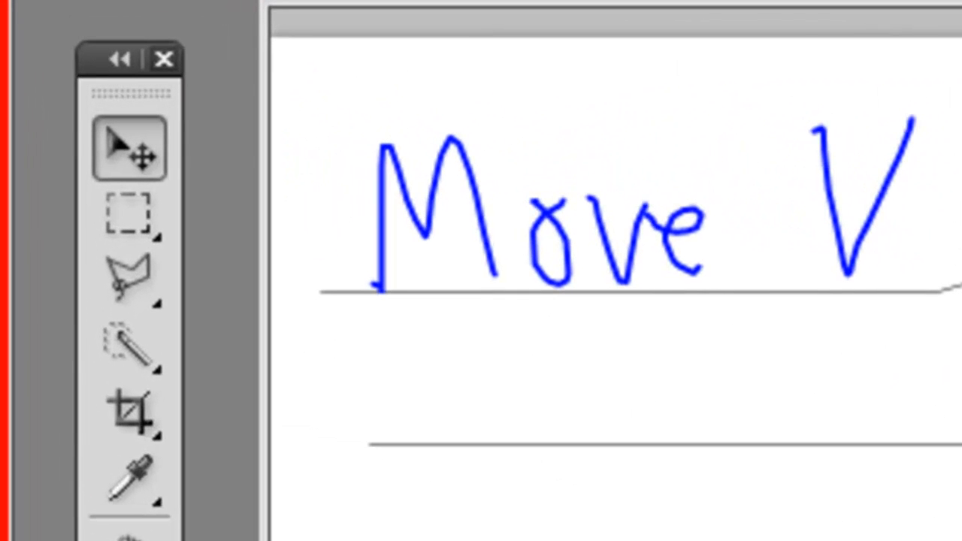
# Choose the Rectangular Marquee Tool from the marquee variants and select a rectangular area around the surfer.
pyautogui.click(138, 223)
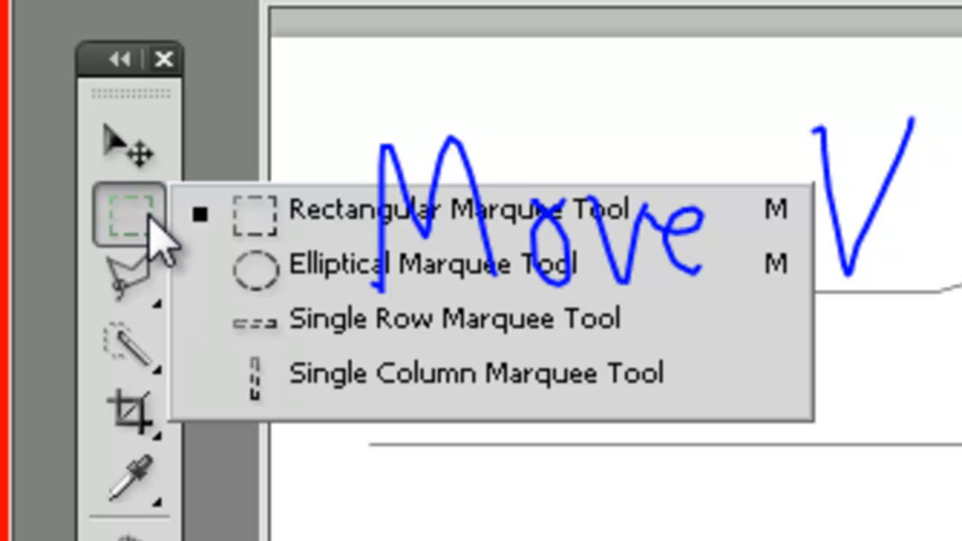
pyautogui.click(149, 100)
pyautogui.moveTo(148, 100); pyautogui.dragTo(163, 319)
pyautogui.click(133, 418)
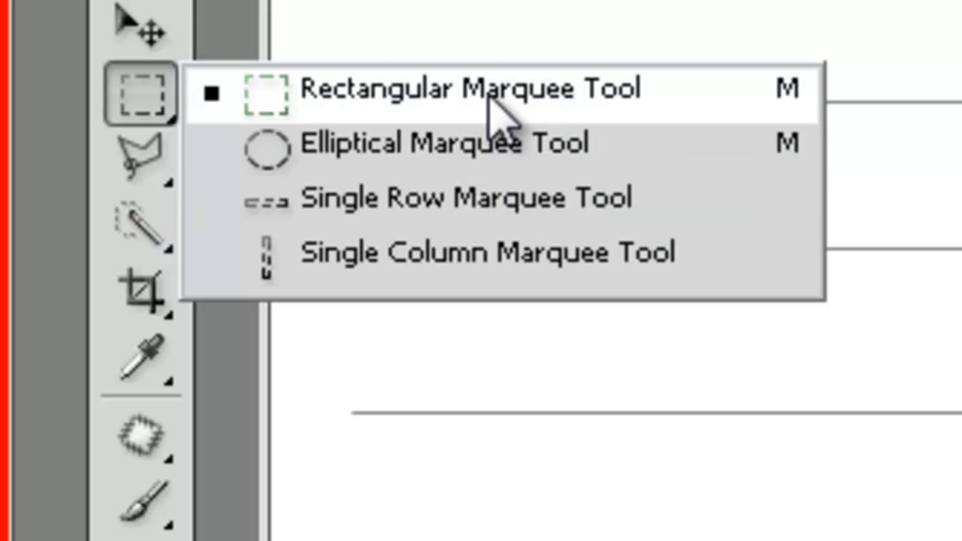
pyautogui.click(488, 98)
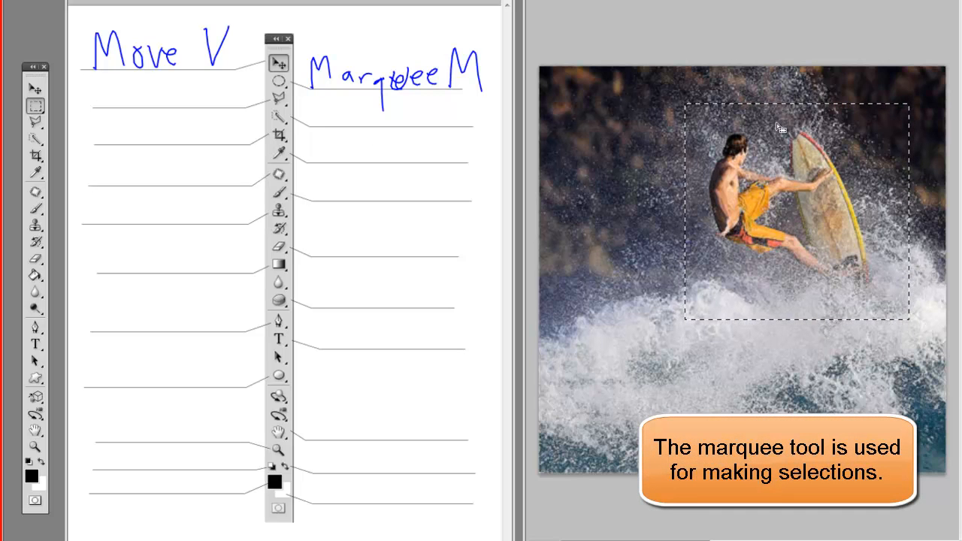
# Paint black brush strokes across the rectangular selection and move the selected pixels diagonally down over the wave.
pyautogui.press('b')
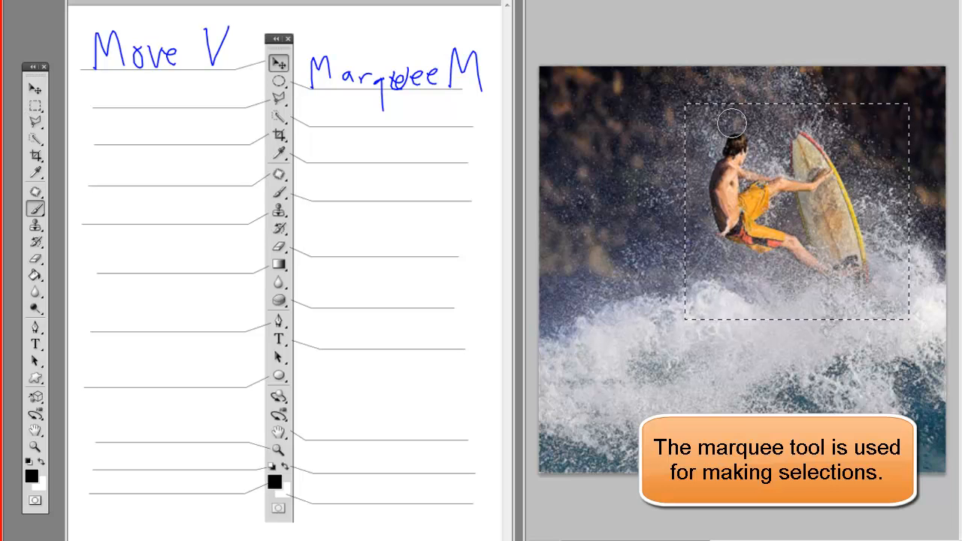
pyautogui.moveTo(622, 155)
pyautogui.mouseDown()
pyautogui.moveTo(945, 153)
pyautogui.moveTo(662, 254)
pyautogui.moveTo(577, 343)
pyautogui.moveTo(880, 26)
pyautogui.moveTo(853, 323)
pyautogui.moveTo(778, 86)
pyautogui.moveTo(751, 323)
pyautogui.mouseUp()
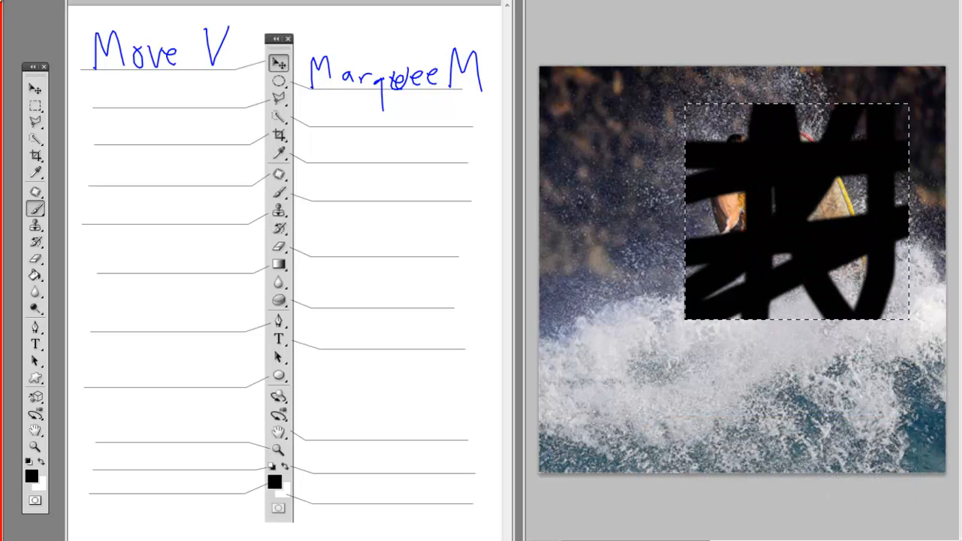
pyautogui.click(35, 89)
pyautogui.moveTo(821, 217); pyautogui.dragTo(750, 307)
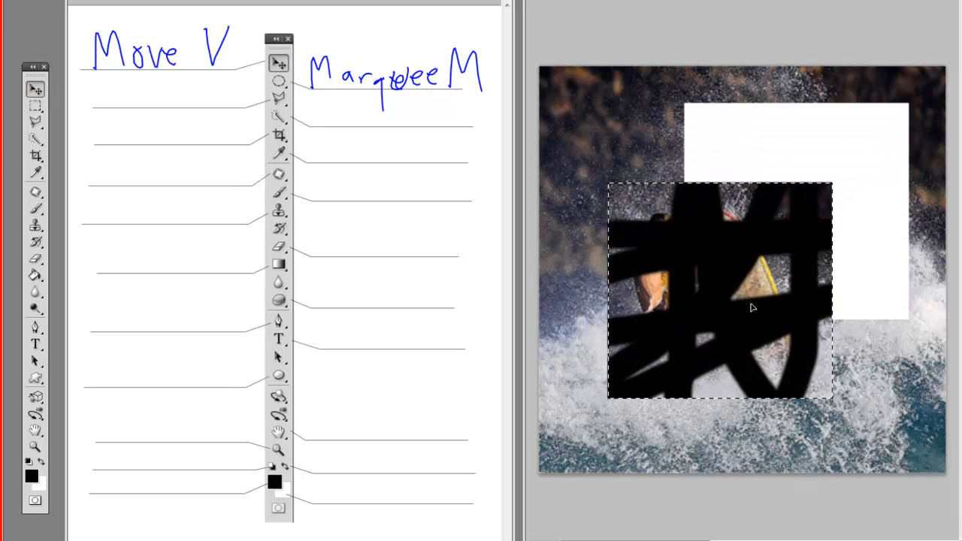
# Undo the move of the selected area and the black brush strokes on the surfer photo.
pyautogui.hotkey('ctrl', 'z')
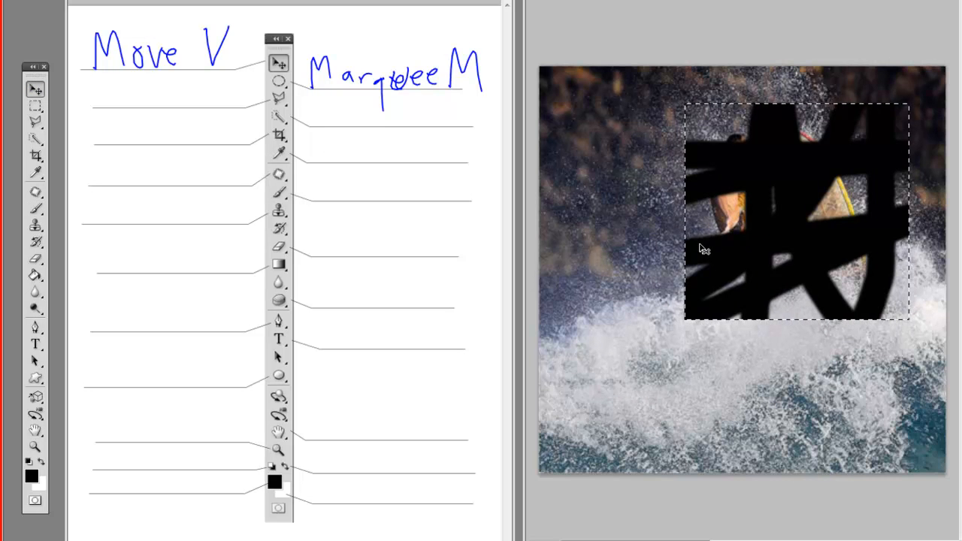
pyautogui.hotkey('ctrl', 'alt', 'z')
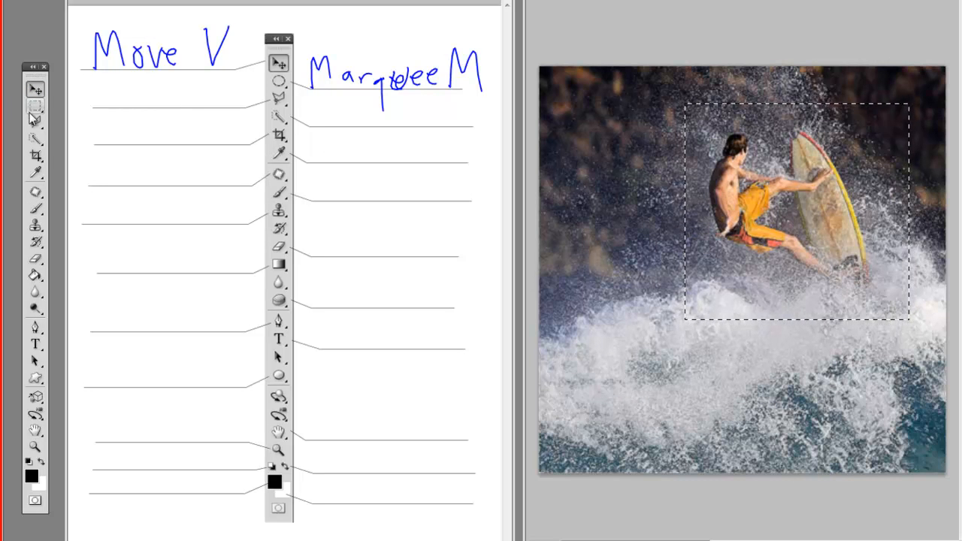
# Activate the Rectangular Marquee Tool and look through the elliptical, single row and single column variants.
pyautogui.click(34, 105)
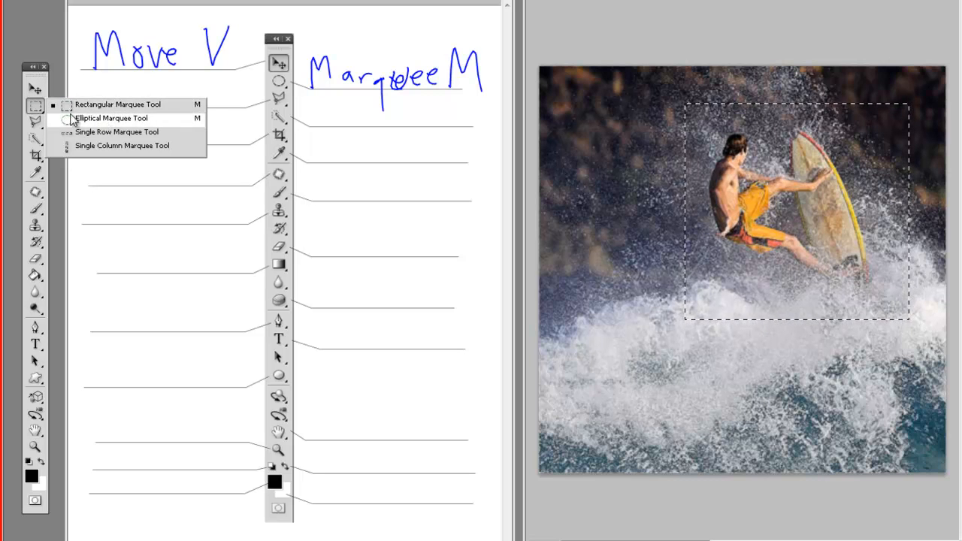
pyautogui.click(12, 111)
pyautogui.click(34, 109)
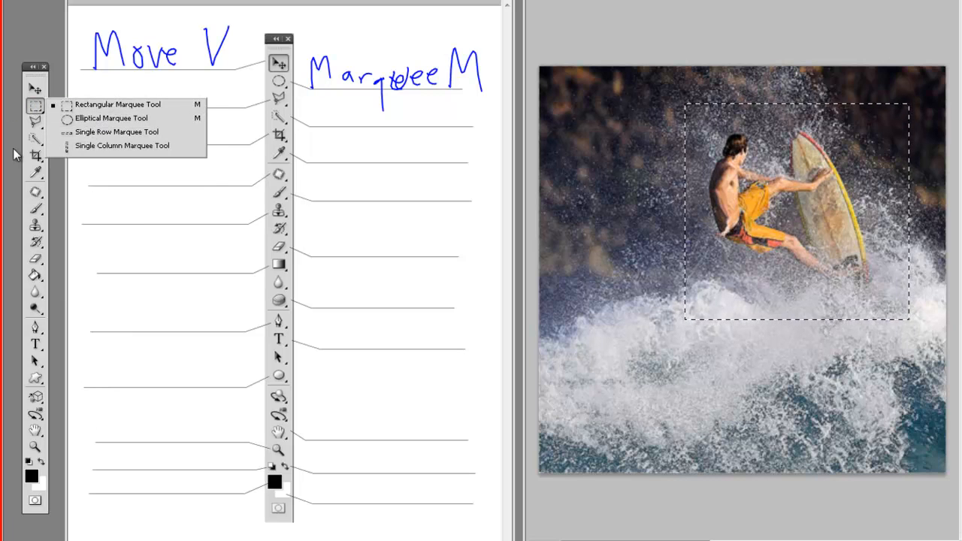
pyautogui.click(20, 116)
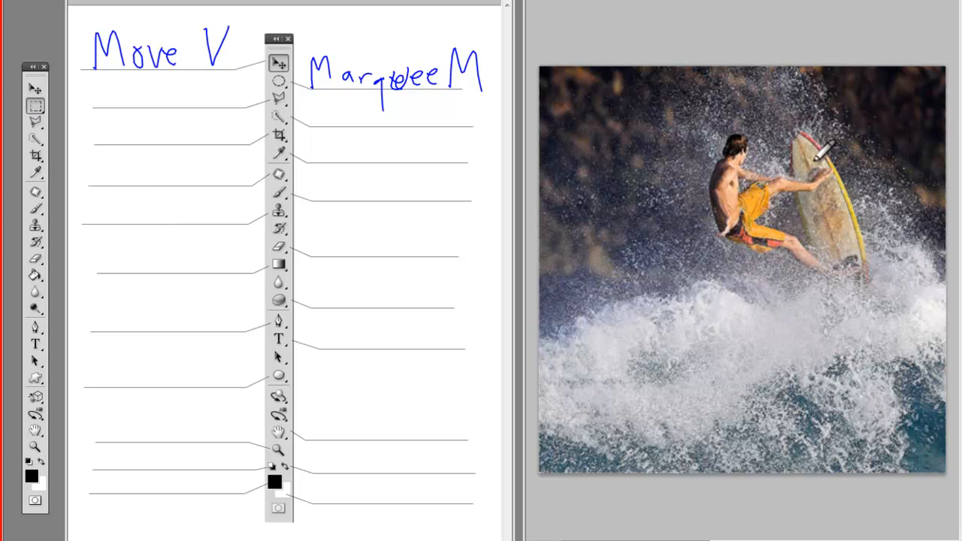
# Handwrite "Lasso L" on the line pointing to the lasso tool and view the available lasso variants.
pyautogui.moveTo(95, 78)
pyautogui.mouseDown()
pyautogui.moveTo(93, 100)
pyautogui.moveTo(170, 90)
pyautogui.moveTo(218, 105)
pyautogui.mouseUp()
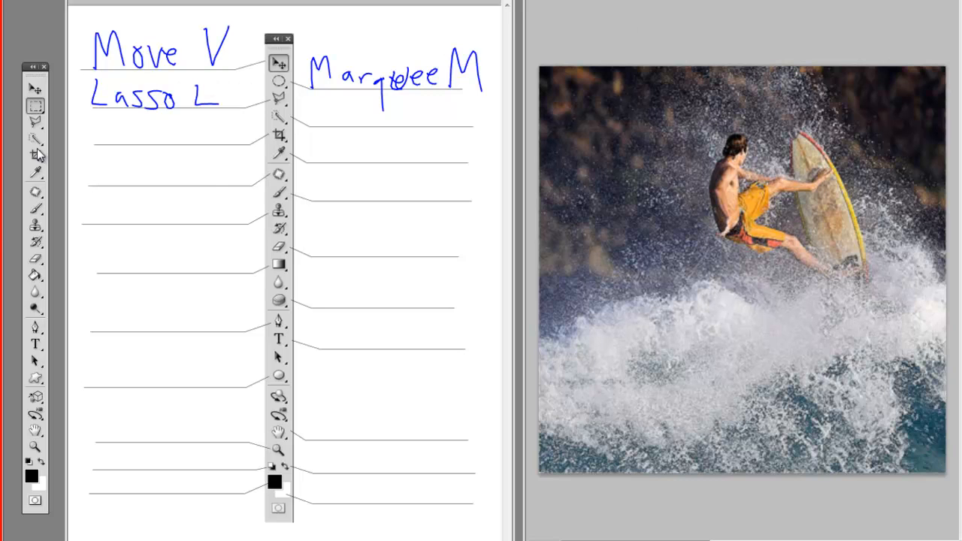
pyautogui.moveTo(35, 121); pyautogui.dragTo(75, 124)
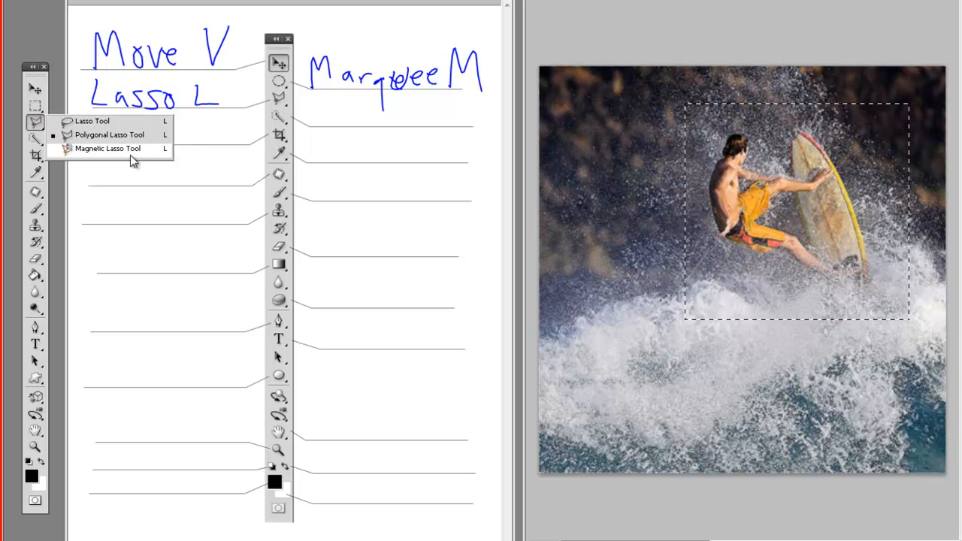
pyautogui.press('Escape')
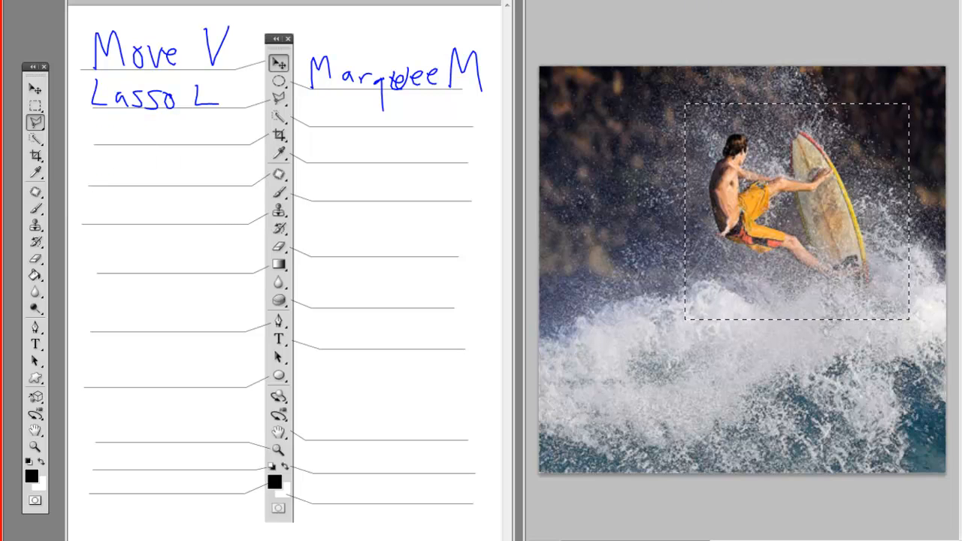
# Clear the rectangular selection and draw a freehand selection around the surfer with the Lasso Tool.
pyautogui.hotkey('ctrl', 'd')
pyautogui.click(35, 123)
pyautogui.click(71, 122)
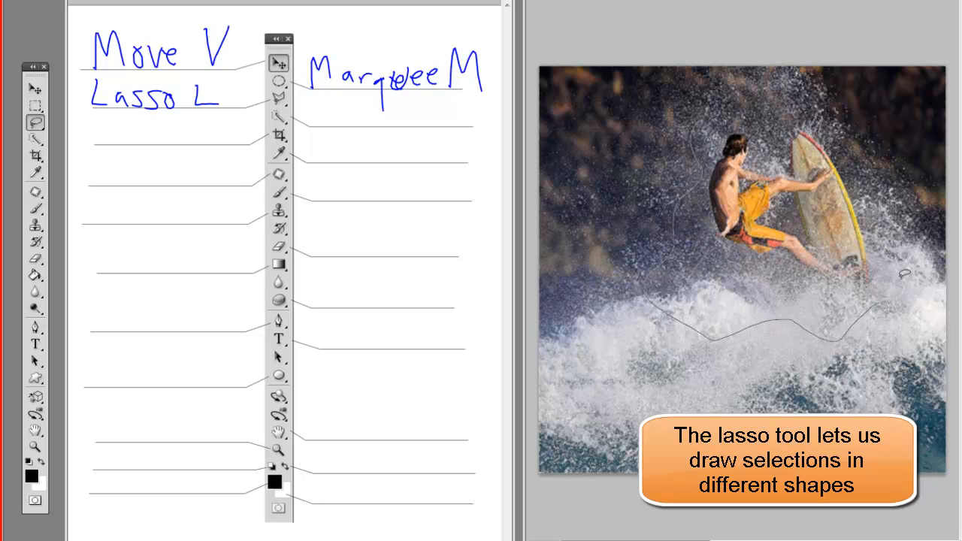
pyautogui.moveTo(705, 171); pyautogui.dragTo(705, 171)
# Move the lassoed surfer area down over the wave, undo that move and deselect.
pyautogui.click(35, 89)
pyautogui.moveTo(745, 191); pyautogui.dragTo(710, 341)
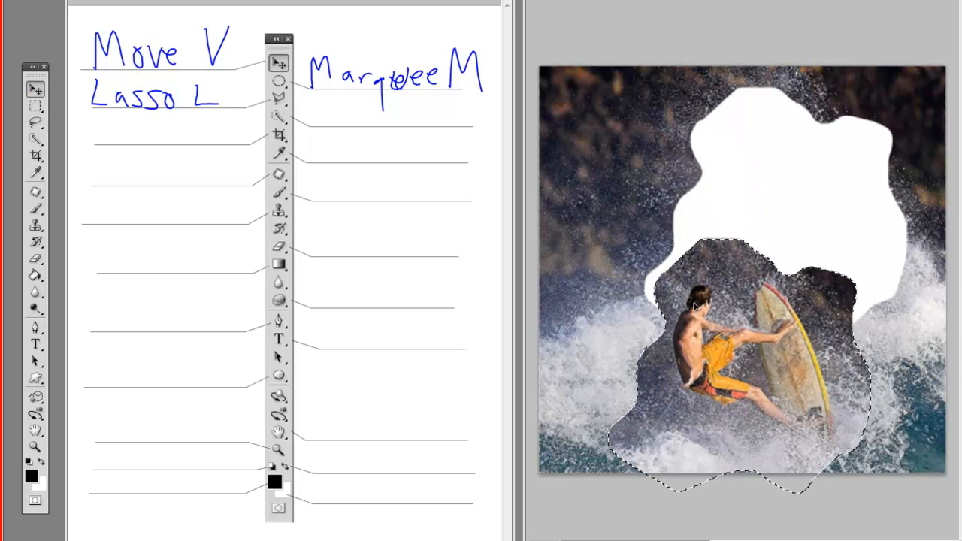
pyautogui.hotkey('ctrl', 'z')
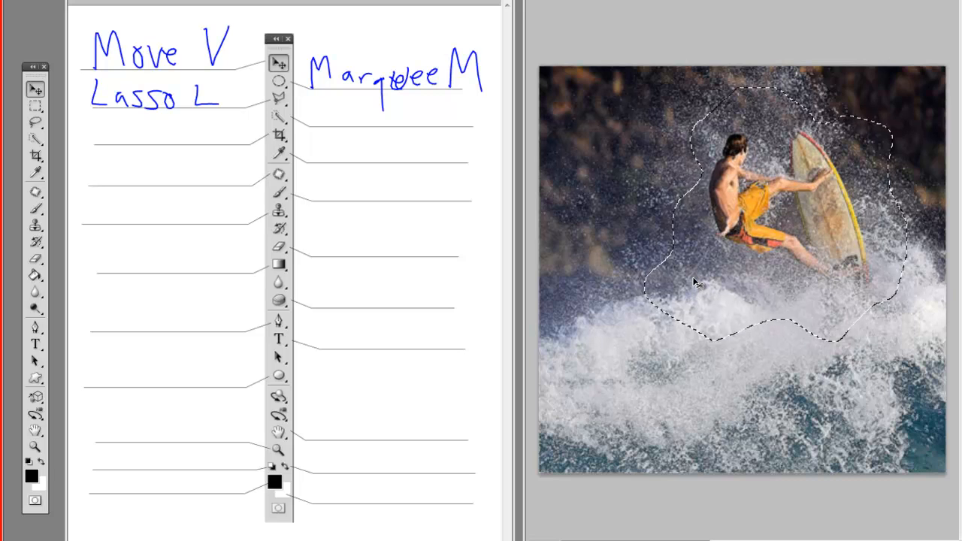
pyautogui.hotkey('ctrl', 'd')
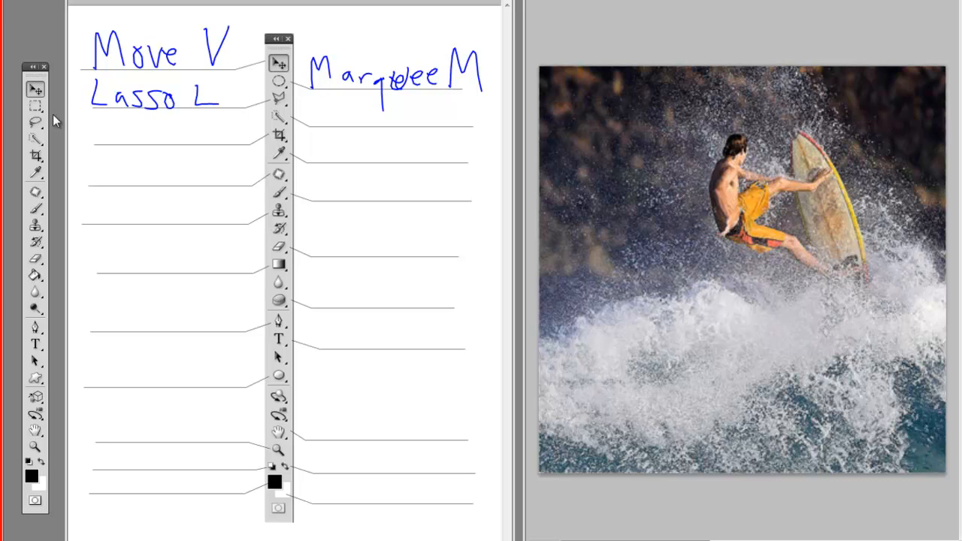
# Draw a straight-sided selection around the surfer and board with the Polygonal Lasso Tool.
pyautogui.rightClick(36, 126)
pyautogui.click(83, 138)
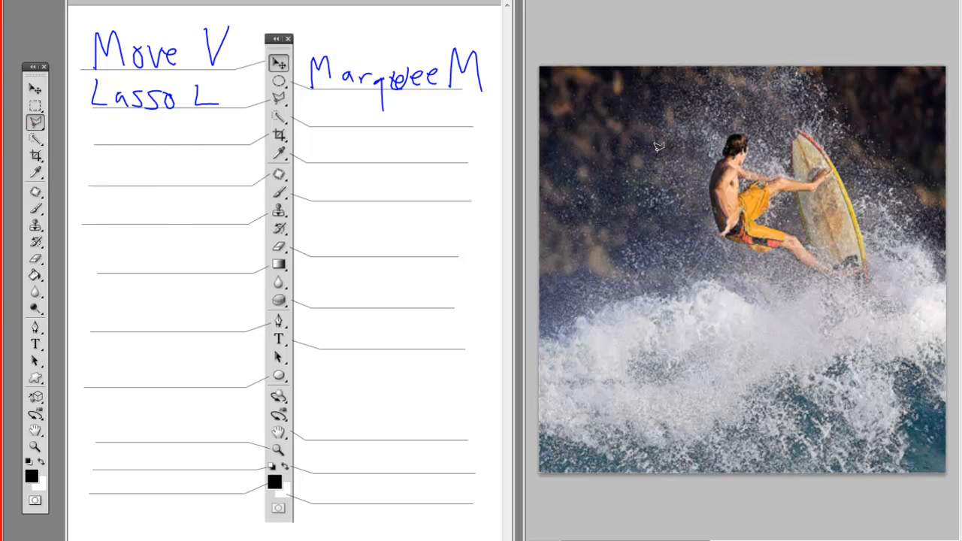
pyautogui.click(701, 278)
pyautogui.click(817, 312)
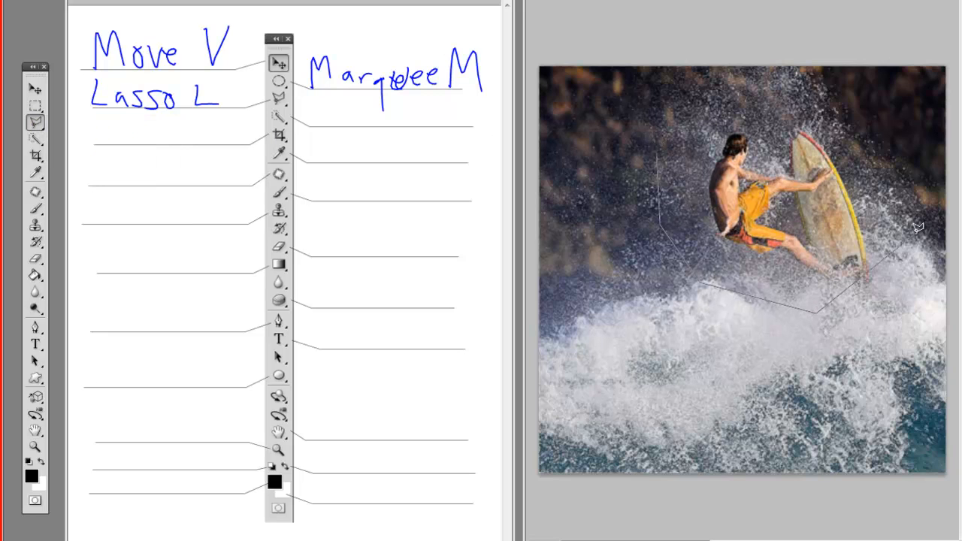
pyautogui.click(776, 110)
pyautogui.click(659, 153)
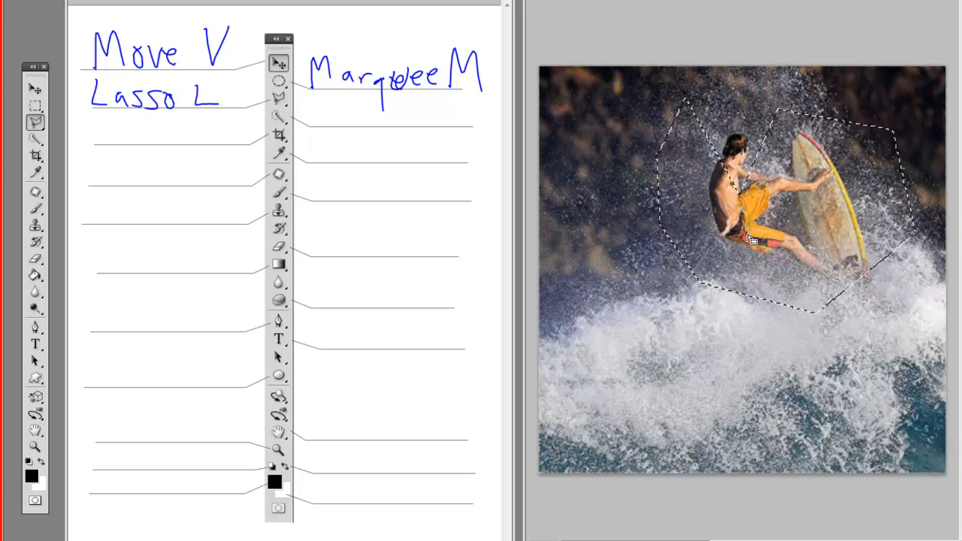
# Move the polygonal selection's pixels diagonally down from their original place with the Move tool.
pyautogui.click(35, 89)
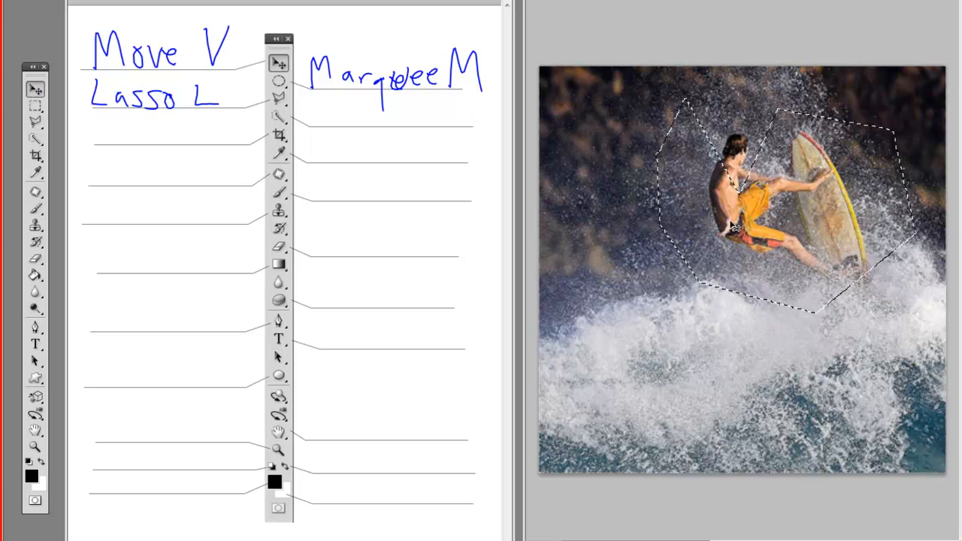
pyautogui.moveTo(733, 221); pyautogui.dragTo(681, 280)
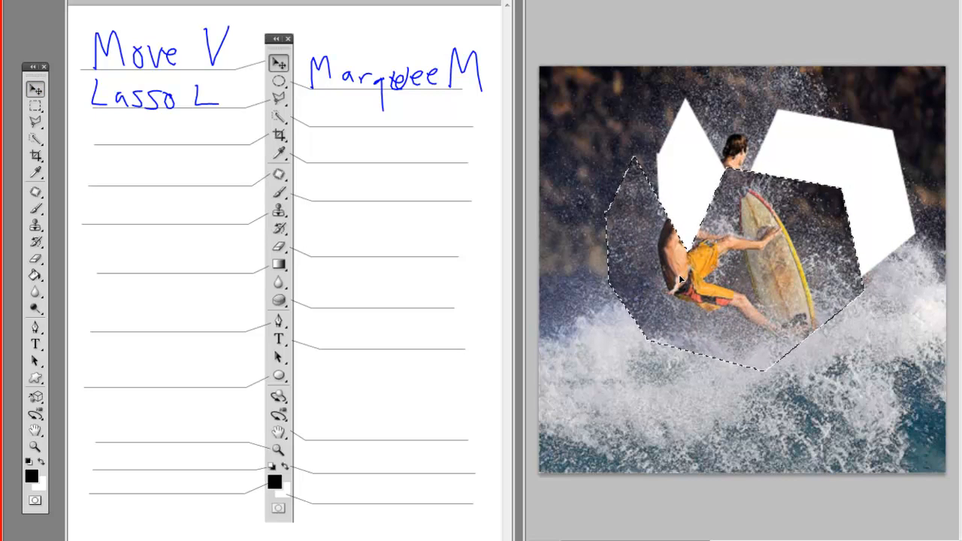
# Undo the move of the polygonal selection, view the Lasso tool variants, and deselect the area around the surfer.
pyautogui.hotkey('ctrl', 'z')
pyautogui.click(36, 122)
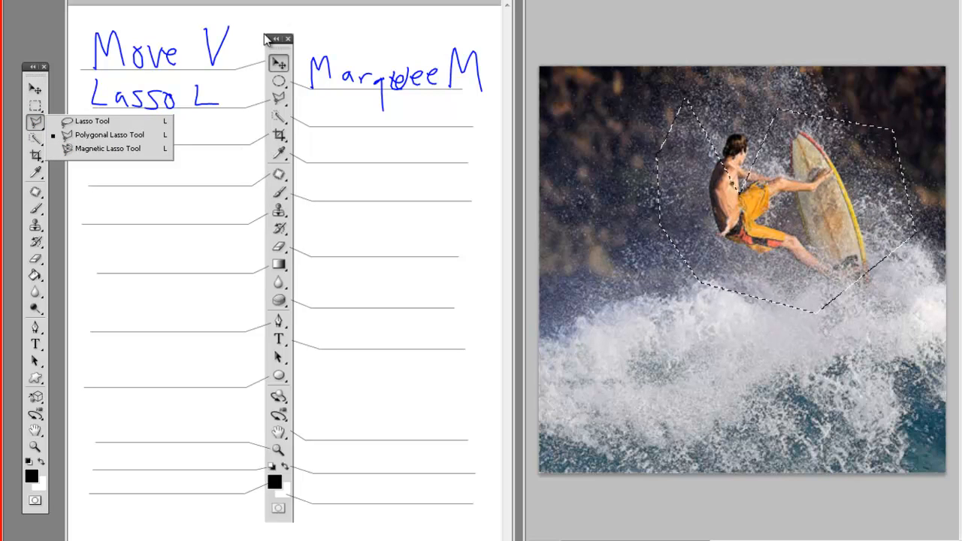
pyautogui.click(300, 1)
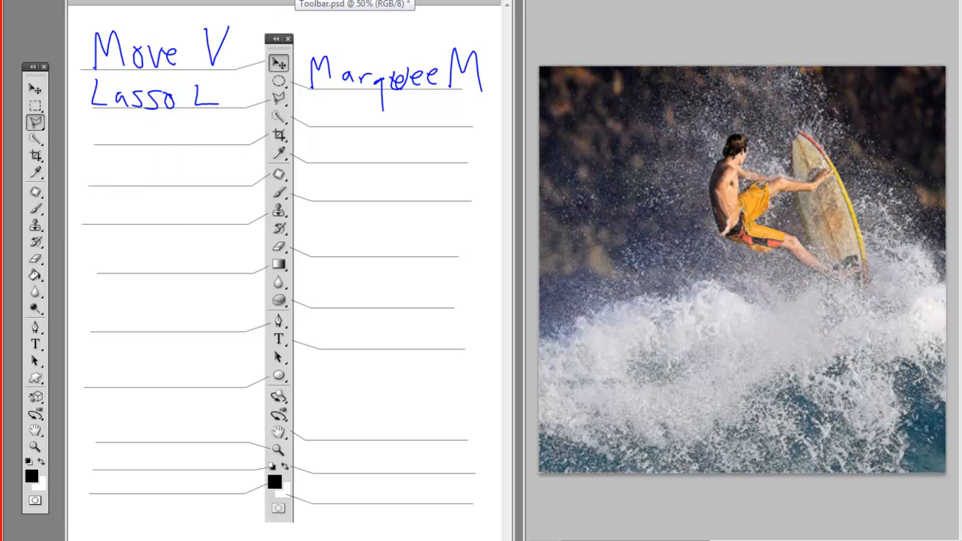
pyautogui.hotkey('ctrl', 'Tab')
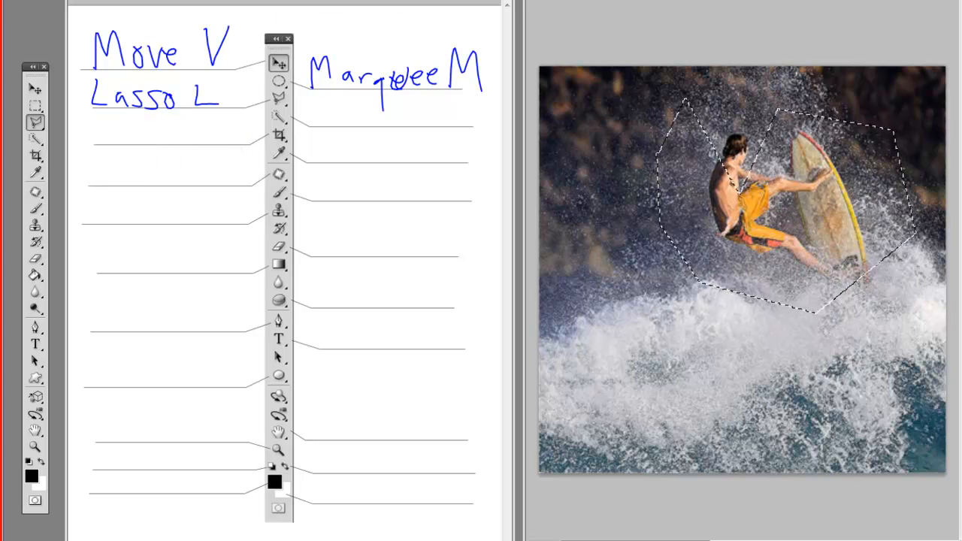
pyautogui.hotkey('ctrl', 'd')
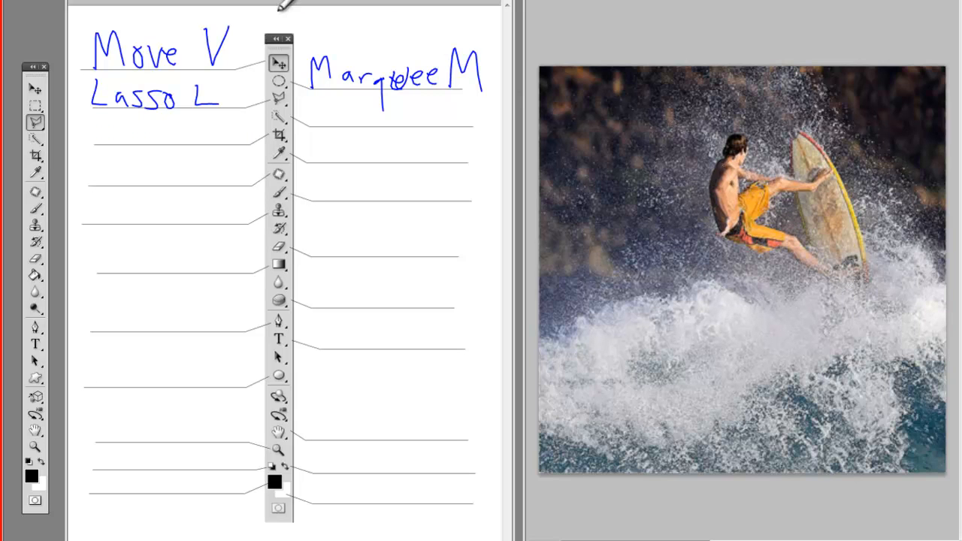
# Handwrite "Quick Selection W" on the worksheet line for that tool and choose the Quick Selection Tool.
pyautogui.moveTo(321, 107); pyautogui.dragTo(320, 128)
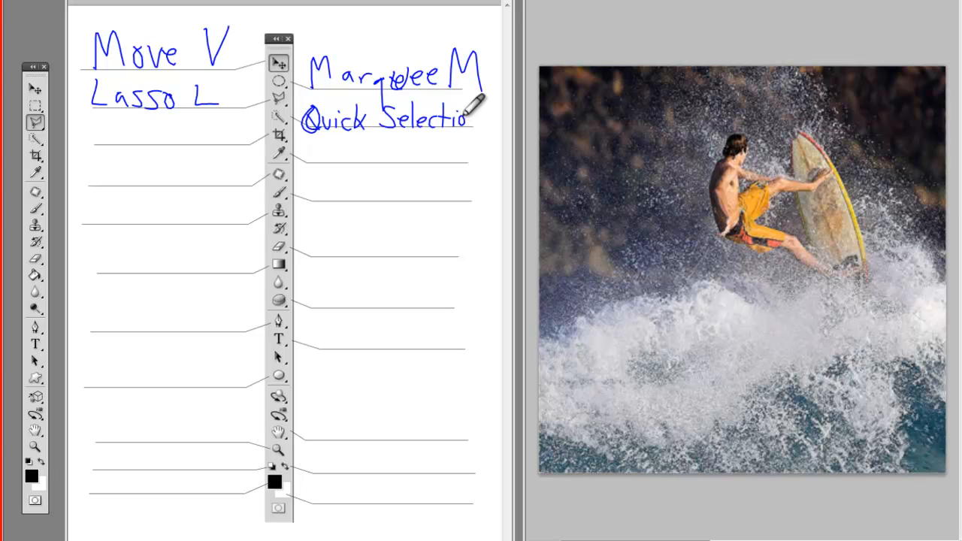
pyautogui.moveTo(463, 113)
pyautogui.mouseDown()
pyautogui.moveTo(494, 121)
pyautogui.moveTo(497, 96)
pyautogui.mouseUp()
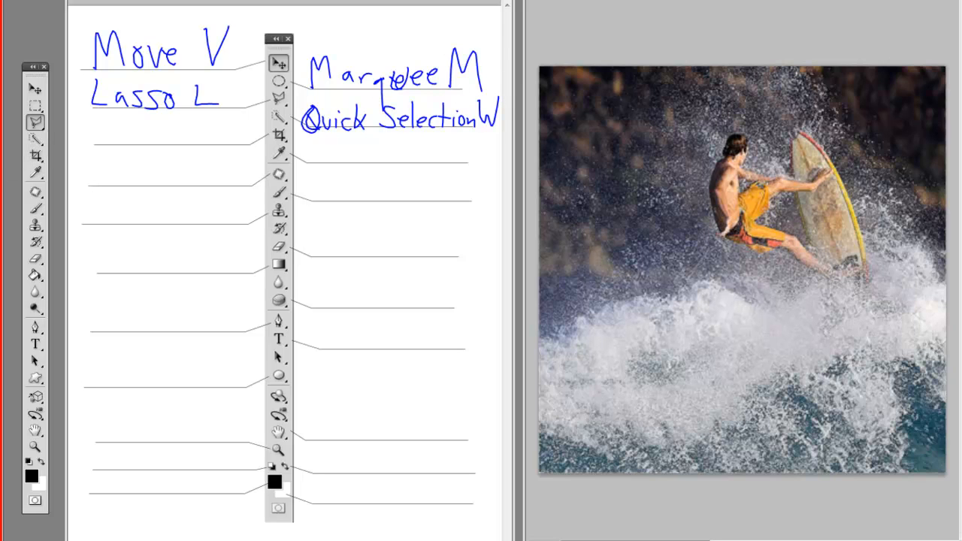
pyautogui.click(36, 139)
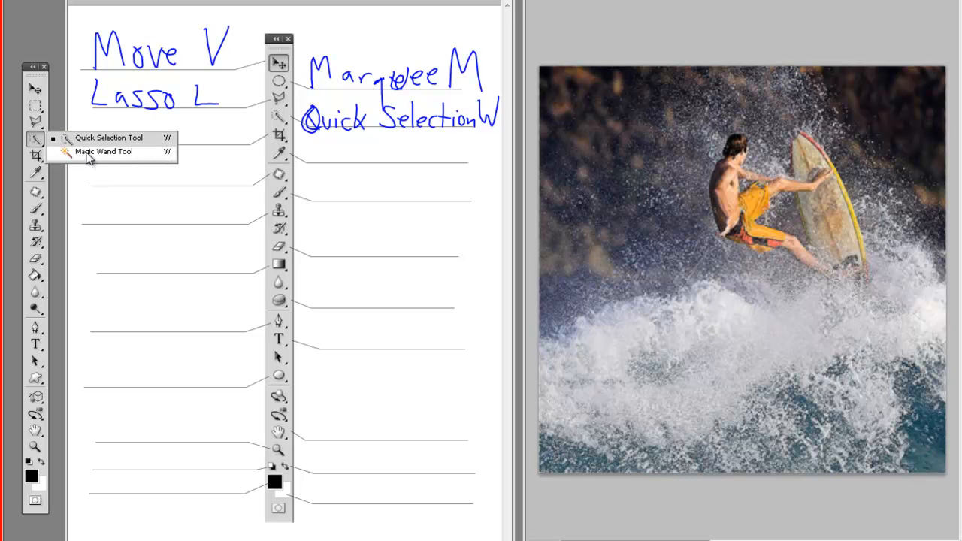
pyautogui.click(107, 143)
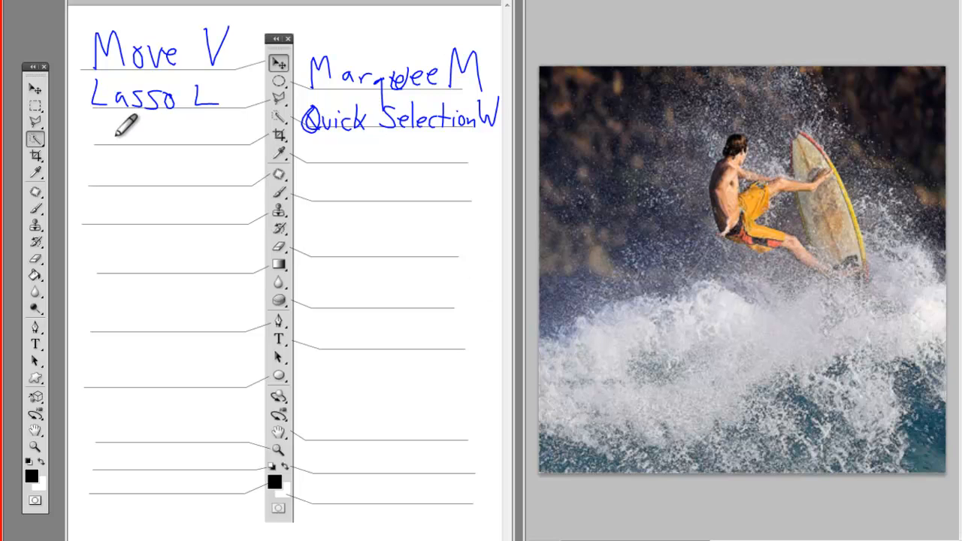
# Handwrite "Crop C" on the worksheet line that leads to the crop tool.
pyautogui.moveTo(107, 128)
pyautogui.mouseDown()
pyautogui.moveTo(109, 145)
pyautogui.moveTo(150, 136)
pyautogui.mouseUp()
pyautogui.moveTo(159, 160); pyautogui.dragTo(160, 146)
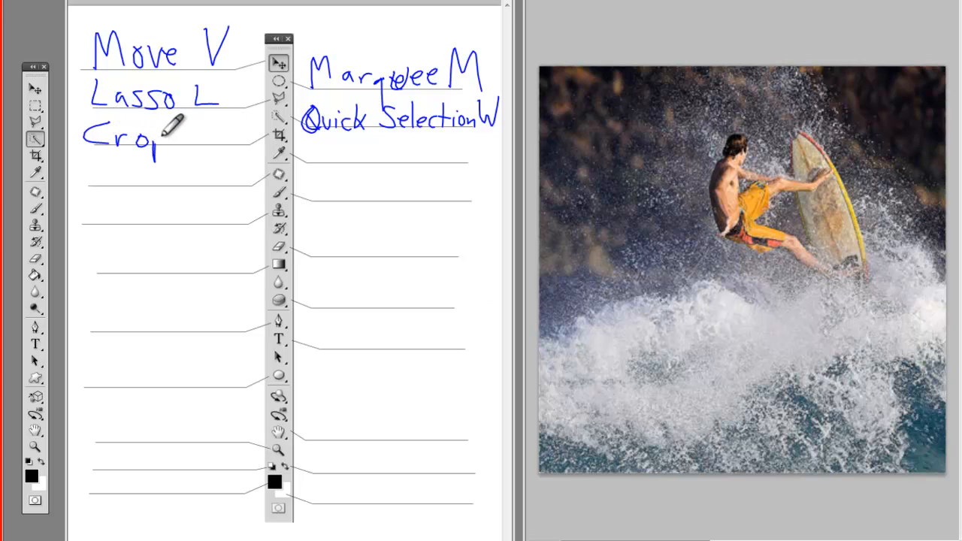
pyautogui.moveTo(221, 126); pyautogui.dragTo(228, 144)
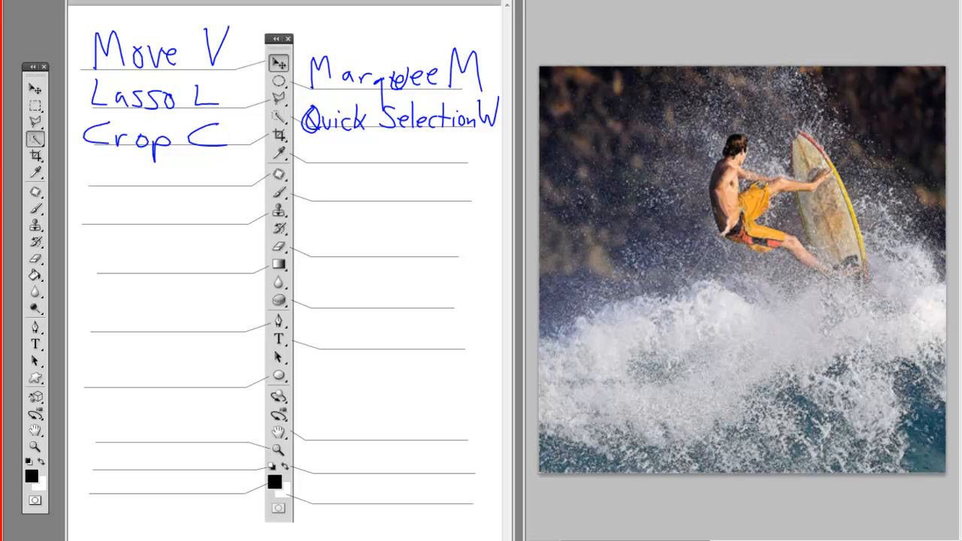
# Crop the photo to the area around the surfer and board with the Crop tool, and undo the crop.
pyautogui.click(36, 155)
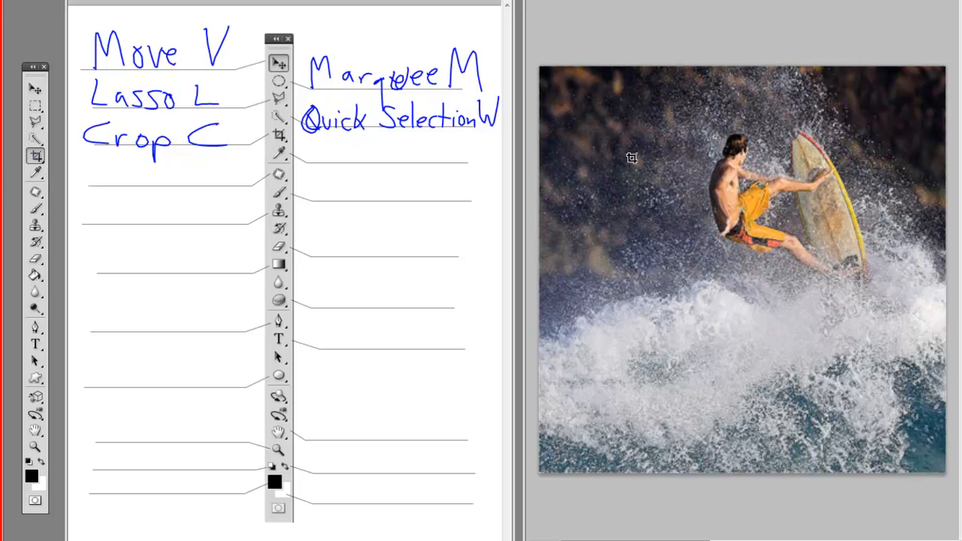
pyautogui.moveTo(720, 127); pyautogui.dragTo(906, 333)
pyautogui.moveTo(819, 245); pyautogui.dragTo(808, 240)
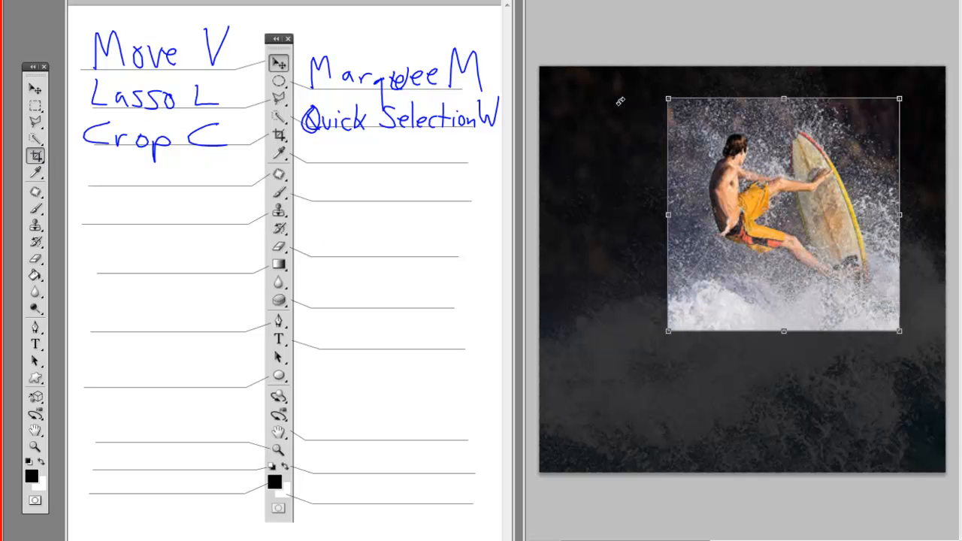
pyautogui.press('Escape')
pyautogui.moveTo(659, 77); pyautogui.dragTo(920, 334)
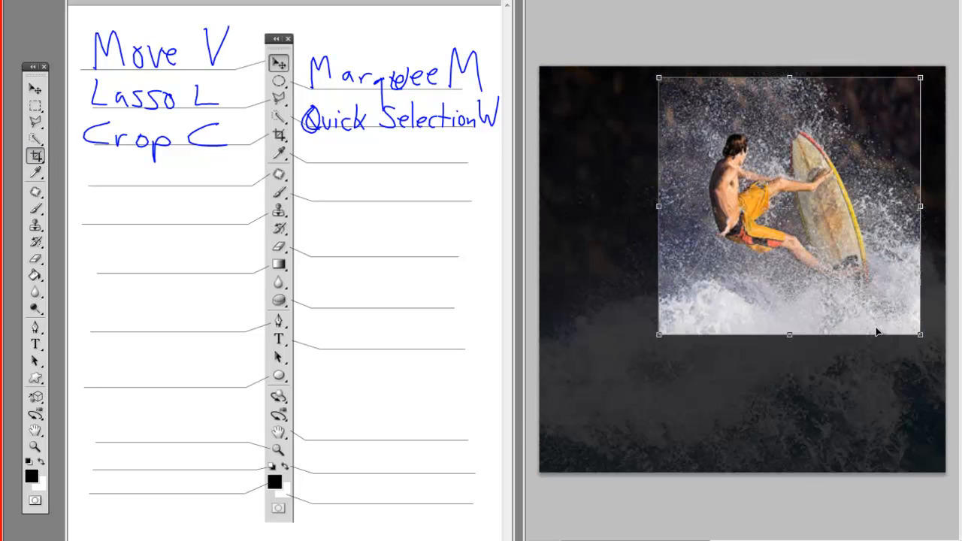
pyautogui.press('Return')
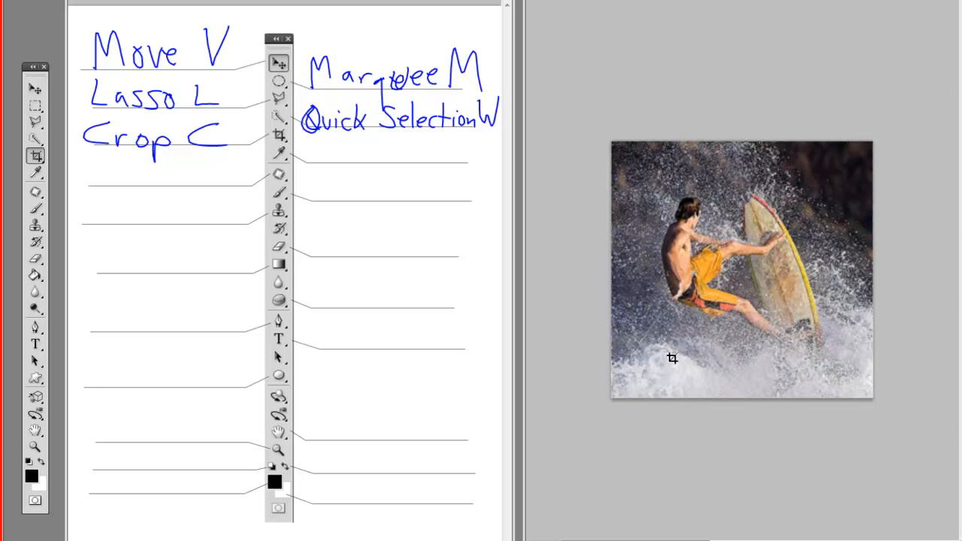
pyautogui.hotkey('ctrl', 'z')
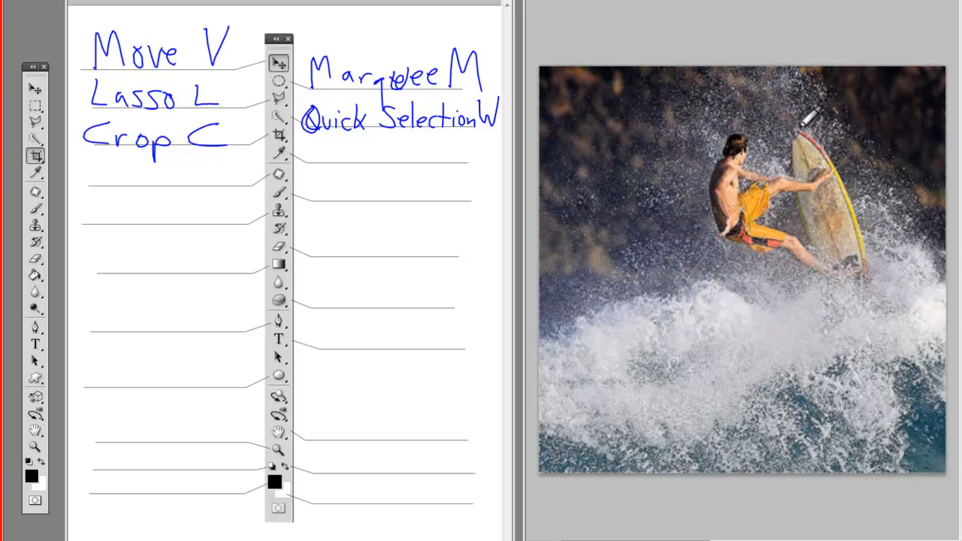
# Handwrite "Eye Dropper I" on the eyedropper's worksheet line and activate the Eyedropper Tool.
pyautogui.moveTo(308, 144)
pyautogui.mouseDown()
pyautogui.moveTo(344, 158)
pyautogui.moveTo(357, 143)
pyautogui.moveTo(378, 157)
pyautogui.moveTo(394, 149)
pyautogui.moveTo(402, 169)
pyautogui.moveTo(405, 154)
pyautogui.moveTo(438, 165)
pyautogui.moveTo(495, 142)
pyautogui.moveTo(470, 138)
pyautogui.mouseUp()
pyautogui.moveTo(499, 163); pyautogui.dragTo(459, 163)
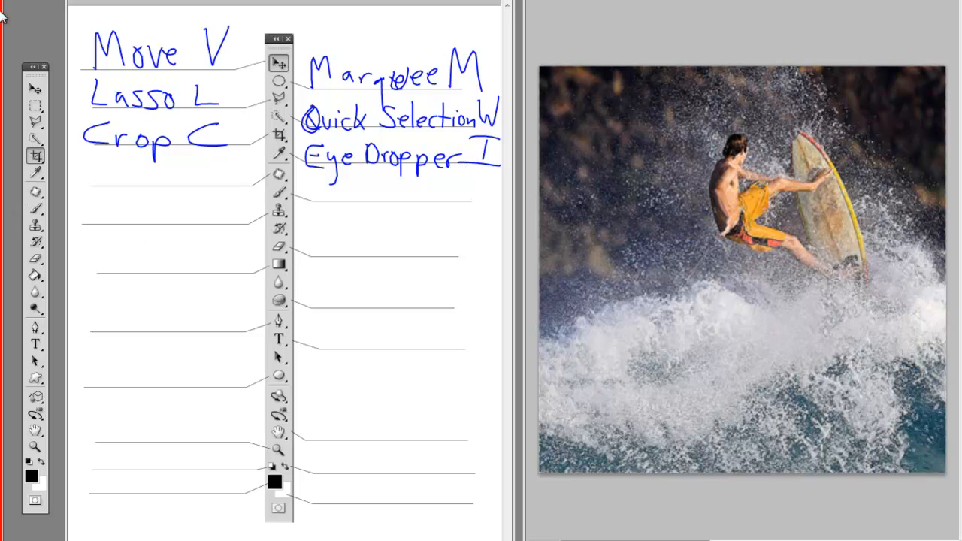
pyautogui.rightClick(36, 173)
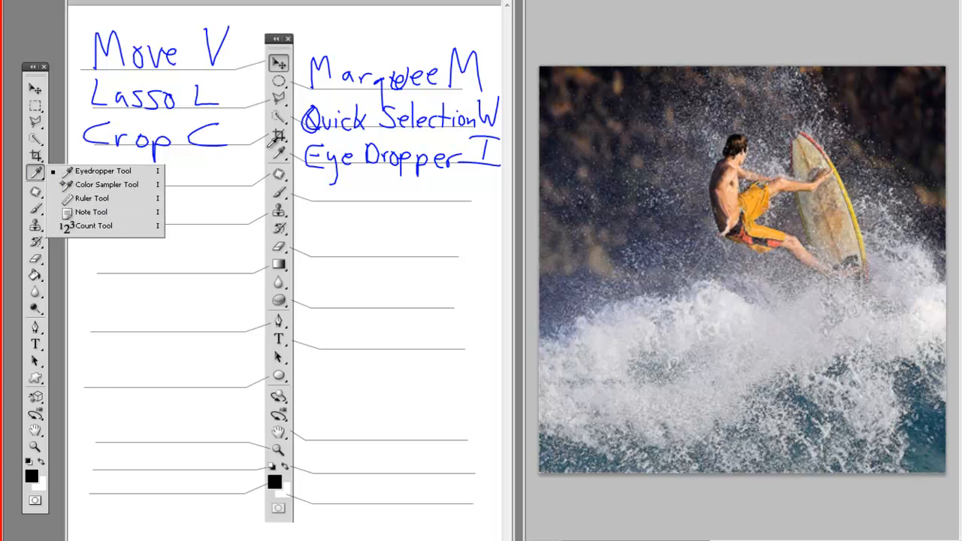
pyautogui.click(240, 1)
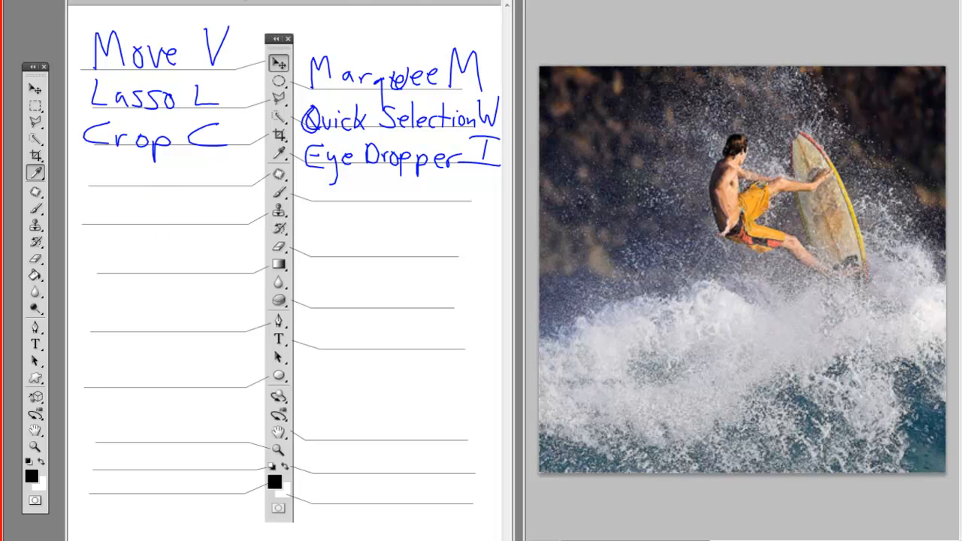
# View the healing tool variants and handwrite "healing Brush J" and "Brush B" on the matching worksheet lines.
pyautogui.click(37, 194)
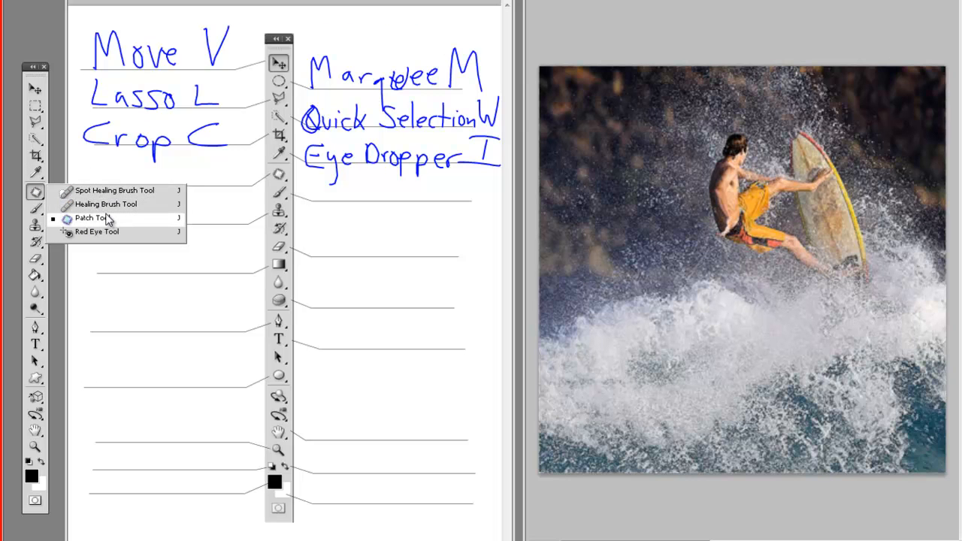
pyautogui.click(36, 194)
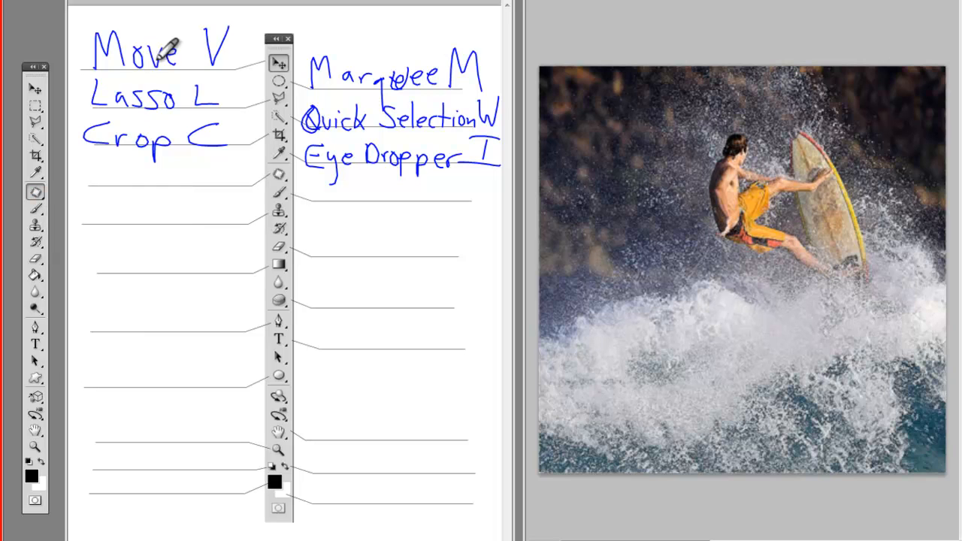
pyautogui.moveTo(89, 160)
pyautogui.mouseDown()
pyautogui.moveTo(129, 178)
pyautogui.moveTo(137, 163)
pyautogui.moveTo(142, 181)
pyautogui.moveTo(173, 182)
pyautogui.moveTo(195, 182)
pyautogui.moveTo(197, 168)
pyautogui.moveTo(200, 180)
pyautogui.moveTo(237, 169)
pyautogui.moveTo(244, 180)
pyautogui.moveTo(258, 157)
pyautogui.moveTo(257, 179)
pyautogui.moveTo(261, 156)
pyautogui.mouseUp()
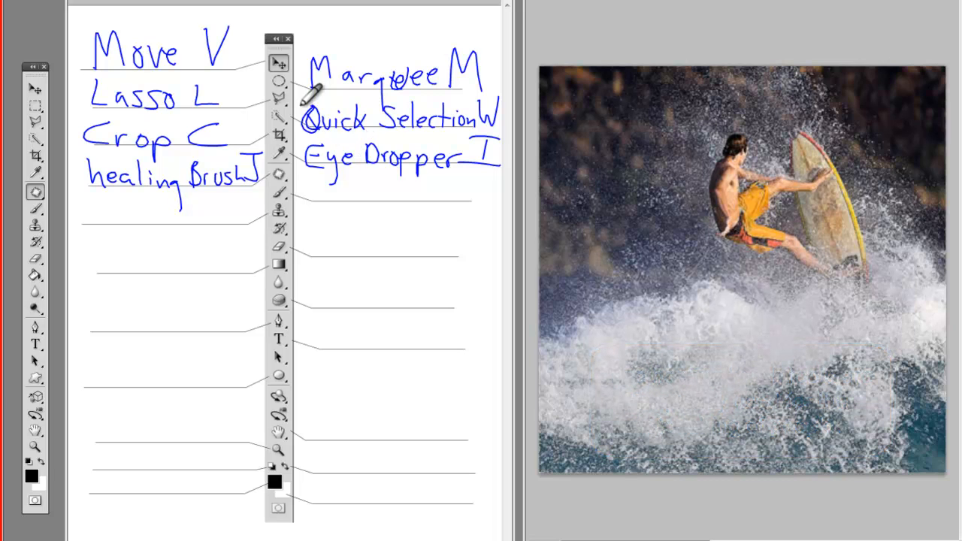
pyautogui.moveTo(306, 185)
pyautogui.mouseDown()
pyautogui.moveTo(308, 177)
pyautogui.moveTo(310, 197)
pyautogui.moveTo(310, 188)
pyautogui.moveTo(330, 197)
pyautogui.moveTo(399, 185)
pyautogui.moveTo(421, 203)
pyautogui.mouseUp()
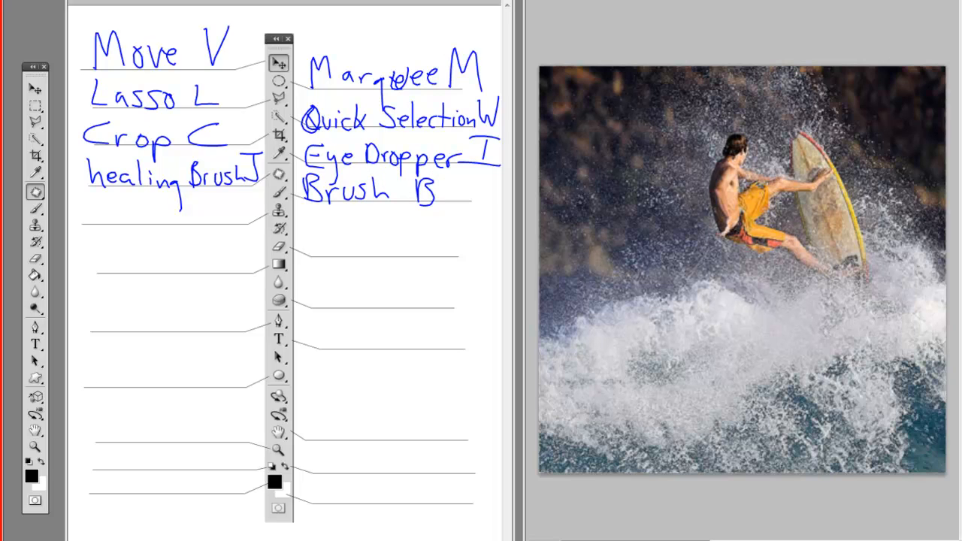
# Paint a thick winding black stroke across the surfer photo with the Brush tool, and undo it.
pyautogui.click(36, 209)
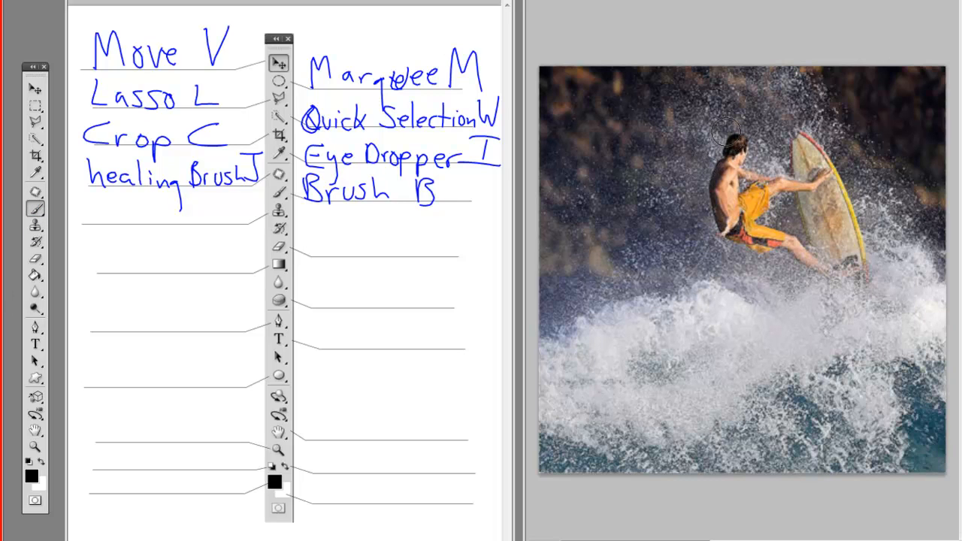
pyautogui.moveTo(770, 143)
pyautogui.mouseDown()
pyautogui.moveTo(683, 136)
pyautogui.moveTo(825, 376)
pyautogui.moveTo(665, 397)
pyautogui.moveTo(598, 294)
pyautogui.moveTo(614, 145)
pyautogui.moveTo(696, 92)
pyautogui.moveTo(809, 141)
pyautogui.moveTo(833, 310)
pyautogui.moveTo(779, 317)
pyautogui.moveTo(699, 257)
pyautogui.moveTo(726, 342)
pyautogui.moveTo(673, 343)
pyautogui.moveTo(710, 311)
pyautogui.mouseUp()
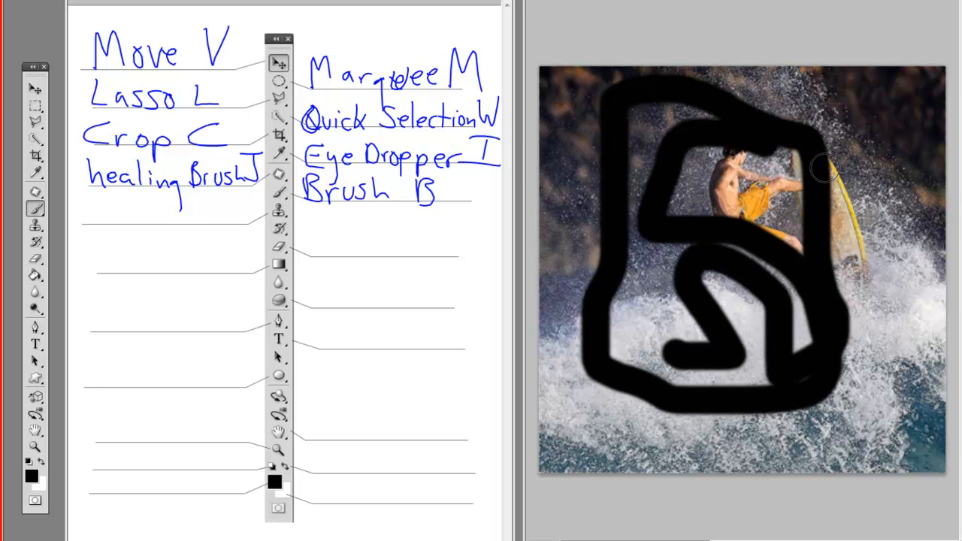
pyautogui.hotkey('ctrl', 'z')
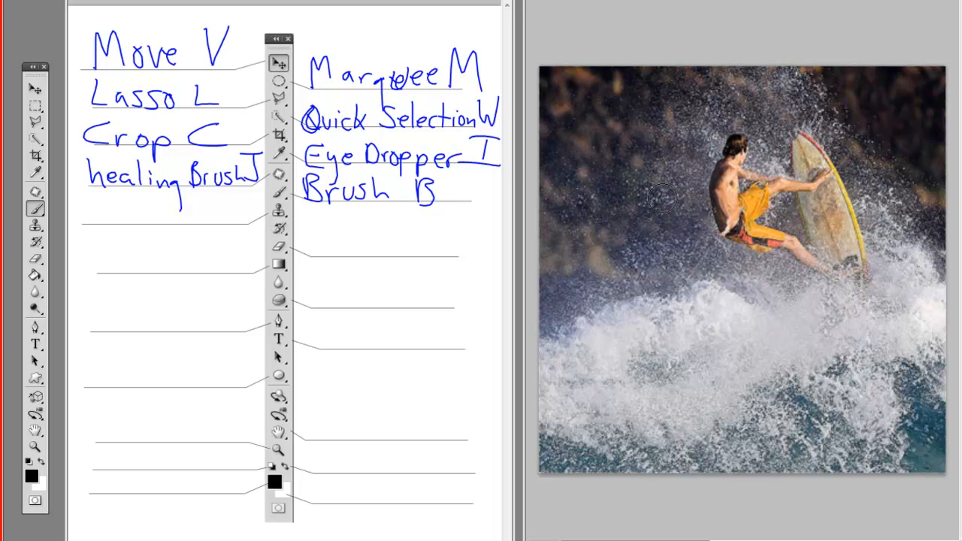
# Enlarge the brush size by four increments and reduce it again by four.
pyautogui.press(']')
pyautogui.press(']')
pyautogui.press(']')
pyautogui.press(']')
pyautogui.press('[')
pyautogui.press('[')
pyautogui.press('[')
pyautogui.press('[')
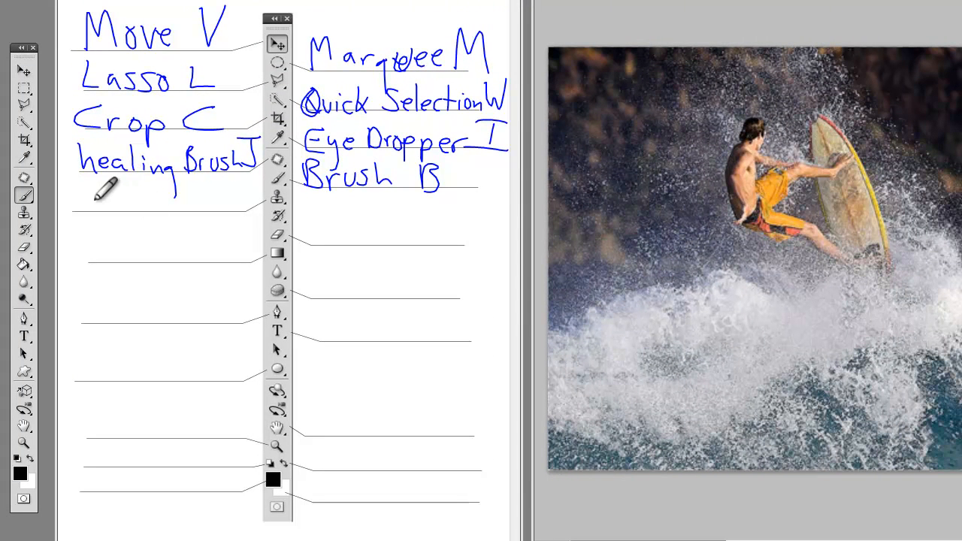
# Handwrite "Clone Stamp S" on the worksheet line that leads to the clone stamp tool.
pyautogui.moveTo(87, 188); pyautogui.dragTo(90, 199)
pyautogui.moveTo(113, 190)
pyautogui.mouseDown()
pyautogui.moveTo(141, 201)
pyautogui.moveTo(140, 185)
pyautogui.moveTo(161, 186)
pyautogui.moveTo(156, 203)
pyautogui.moveTo(179, 186)
pyautogui.moveTo(184, 202)
pyautogui.moveTo(201, 194)
pyautogui.moveTo(239, 205)
pyautogui.mouseUp()
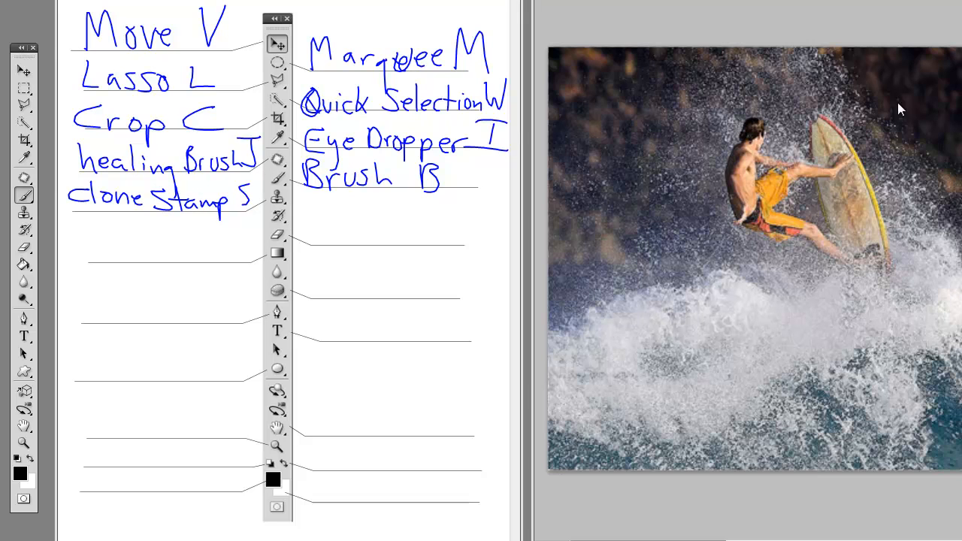
# Sample the surfer's head with the Clone Stamp and paint a second surfer and board to the left of the original.
pyautogui.click(24, 215)
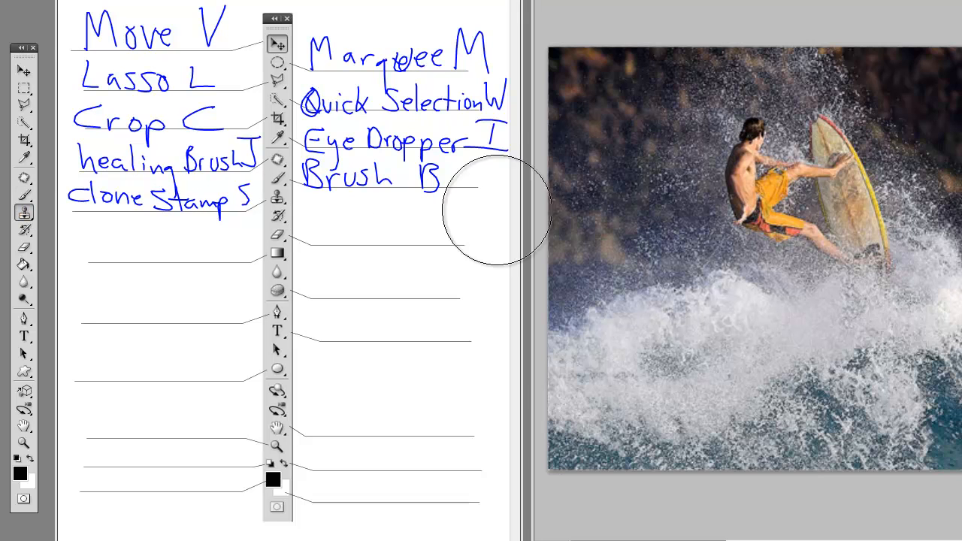
pyautogui.keyDown('alt'); pyautogui.click(756, 130); pyautogui.keyUp('alt')
pyautogui.moveTo(636, 153)
pyautogui.mouseDown()
pyautogui.moveTo(621, 233)
pyautogui.moveTo(652, 190)
pyautogui.moveTo(664, 216)
pyautogui.moveTo(659, 168)
pyautogui.moveTo(661, 190)
pyautogui.moveTo(669, 141)
pyautogui.moveTo(663, 204)
pyautogui.moveTo(696, 258)
pyautogui.moveTo(741, 289)
pyautogui.moveTo(668, 277)
pyautogui.moveTo(638, 254)
pyautogui.moveTo(623, 184)
pyautogui.moveTo(602, 342)
pyautogui.moveTo(676, 347)
pyautogui.moveTo(699, 327)
pyautogui.mouseUp()
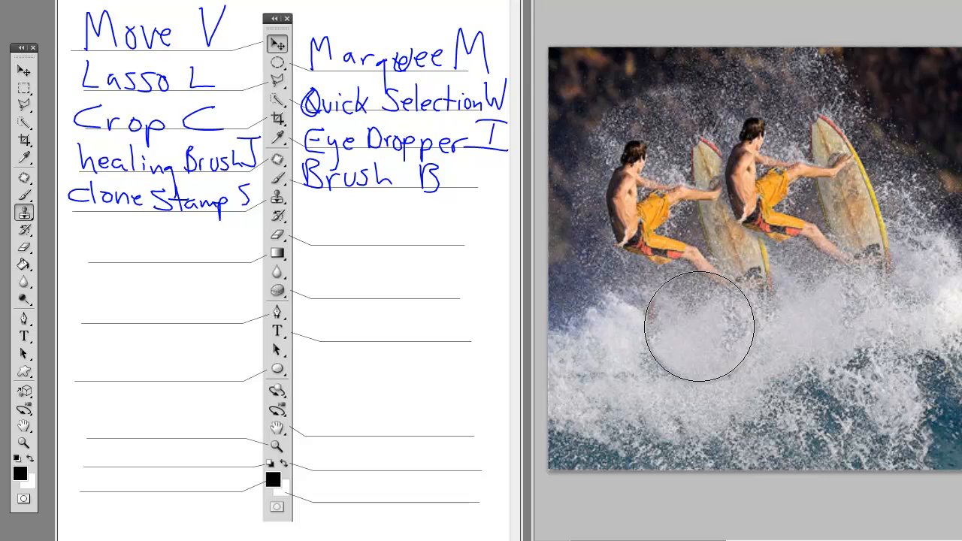
pyautogui.moveTo(699, 327); pyautogui.dragTo(695, 297)
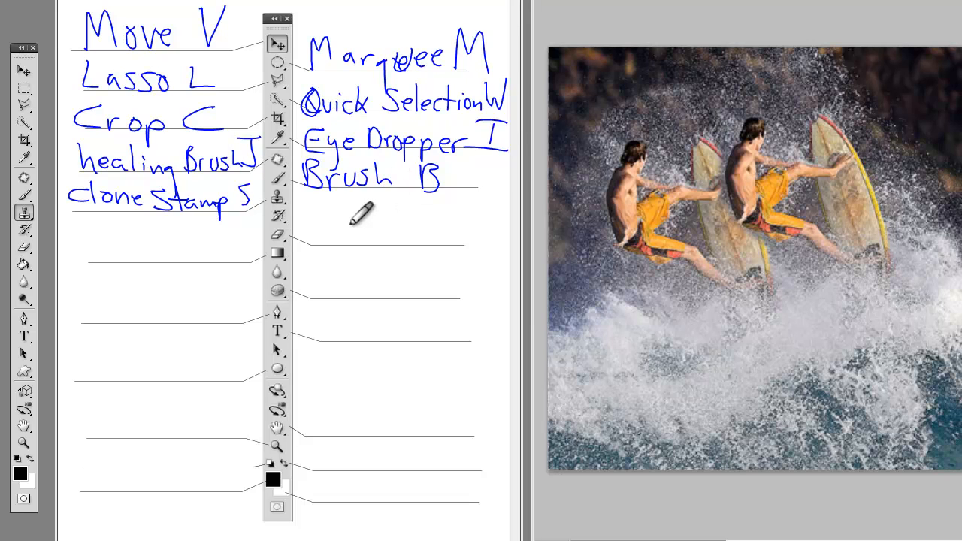
# Handwrite "Eraser E" on the eraser's worksheet line and clone another surfboard behind the copied surfer.
pyautogui.moveTo(337, 210)
pyautogui.mouseDown()
pyautogui.moveTo(364, 224)
pyautogui.moveTo(364, 239)
pyautogui.moveTo(366, 228)
pyautogui.moveTo(407, 237)
pyautogui.moveTo(429, 226)
pyautogui.moveTo(466, 226)
pyautogui.mouseUp()
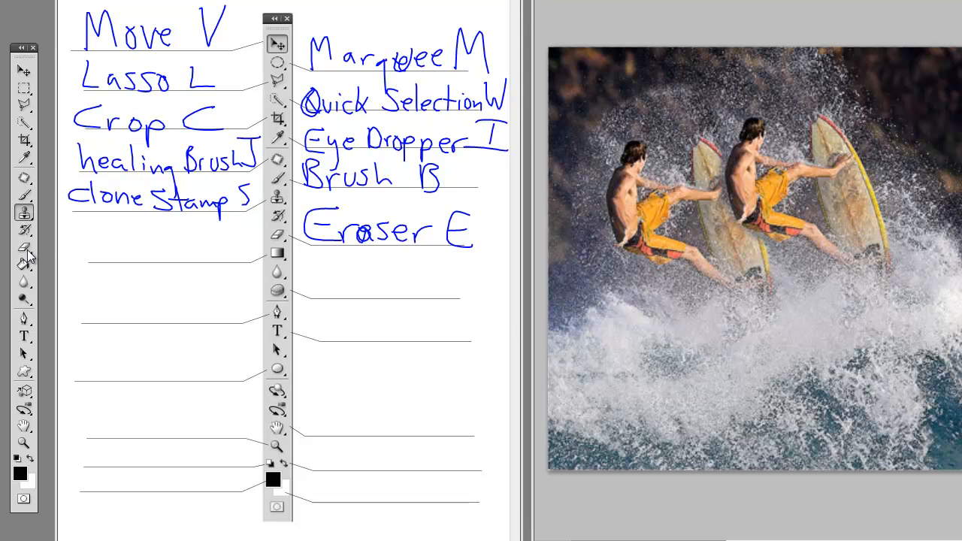
pyautogui.moveTo(639, 191)
pyautogui.mouseDown()
pyautogui.moveTo(668, 201)
pyautogui.moveTo(644, 201)
pyautogui.mouseUp()
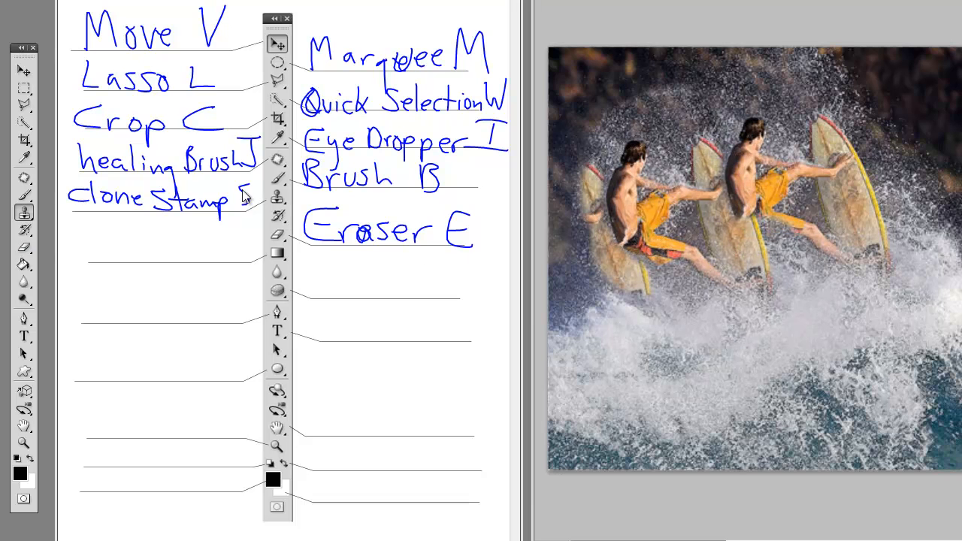
# Erase the surfers with overlapping freehand Eraser strokes and add one long stroke down into the wave.
pyautogui.click(27, 248)
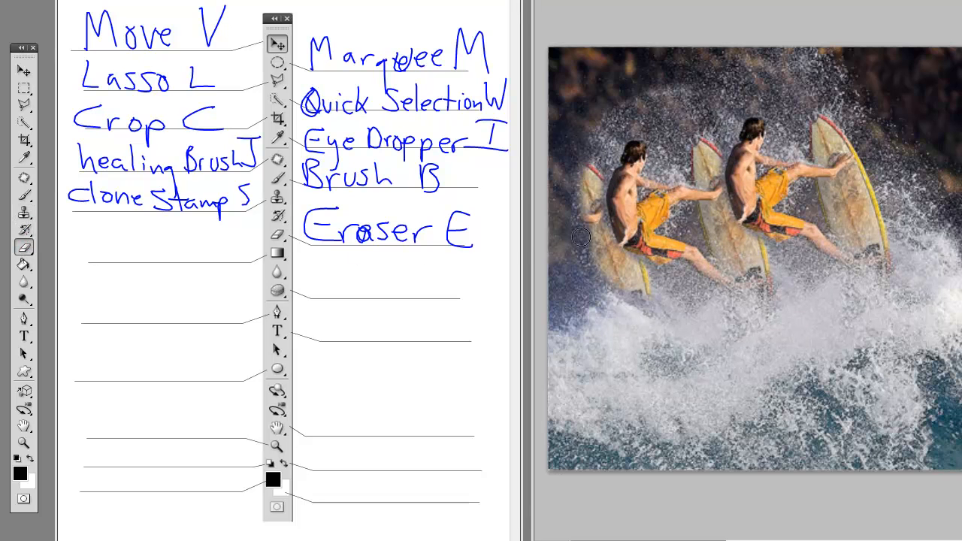
pyautogui.moveTo(636, 203)
pyautogui.mouseDown()
pyautogui.moveTo(671, 166)
pyautogui.moveTo(708, 253)
pyautogui.moveTo(758, 161)
pyautogui.moveTo(857, 218)
pyautogui.moveTo(882, 188)
pyautogui.moveTo(842, 188)
pyautogui.moveTo(782, 150)
pyautogui.moveTo(601, 154)
pyautogui.moveTo(889, 242)
pyautogui.moveTo(552, 265)
pyautogui.mouseUp()
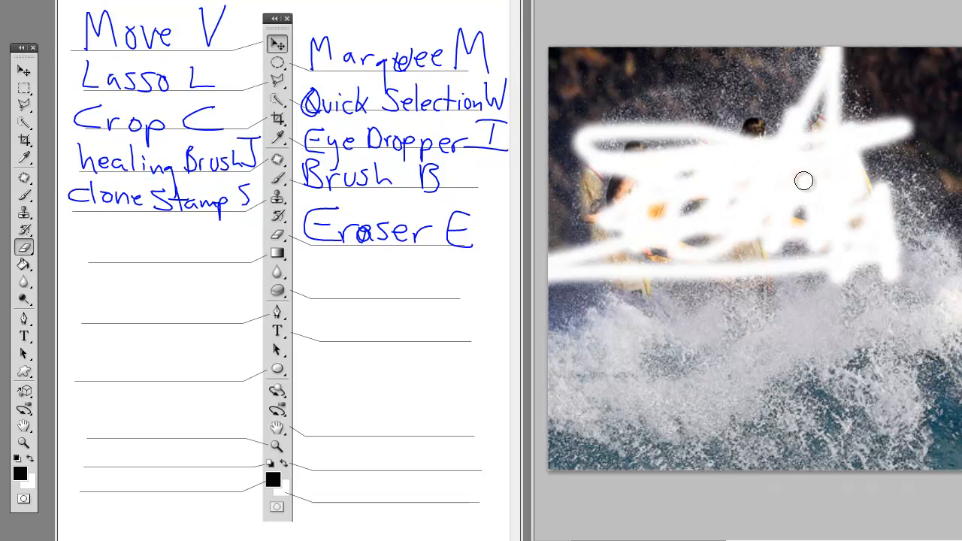
pyautogui.moveTo(674, 98)
pyautogui.mouseDown()
pyautogui.moveTo(685, 219)
pyautogui.moveTo(663, 389)
pyautogui.mouseUp()
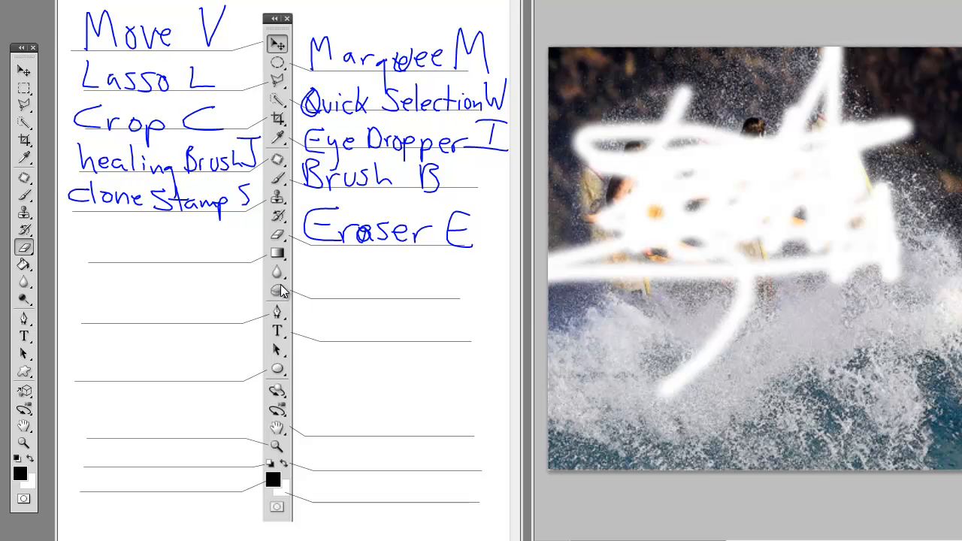
# Handwrite "Gradient G" on the worksheet line that leads to the gradient tool.
pyautogui.click(24, 248)
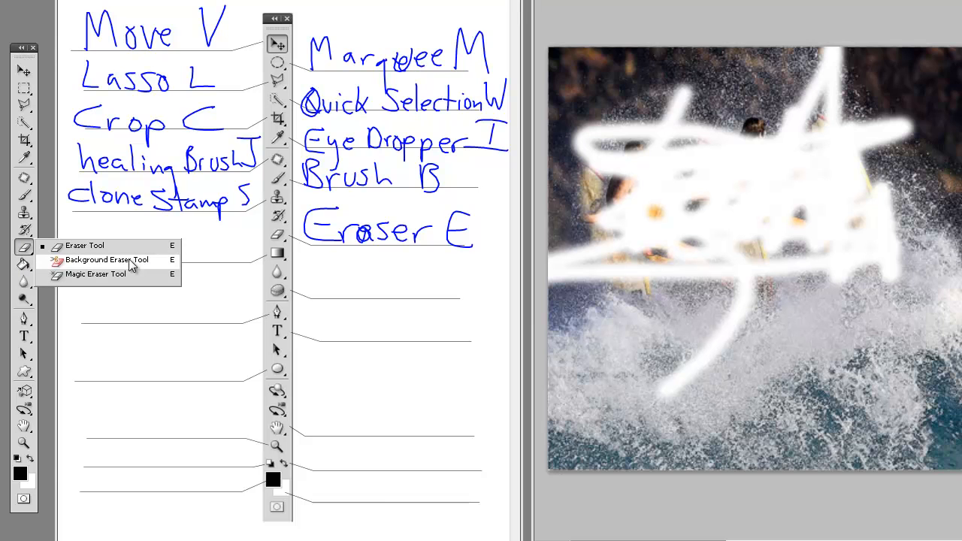
pyautogui.click(24, 253)
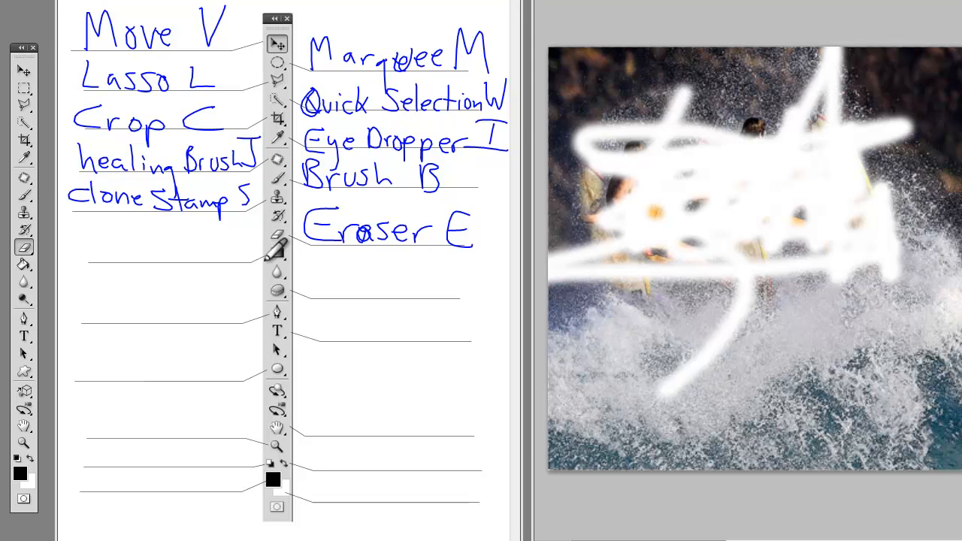
pyautogui.moveTo(110, 219)
pyautogui.mouseDown()
pyautogui.moveTo(92, 260)
pyautogui.moveTo(110, 239)
pyautogui.mouseUp()
pyautogui.moveTo(116, 259)
pyautogui.mouseDown()
pyautogui.moveTo(118, 244)
pyautogui.moveTo(199, 256)
pyautogui.moveTo(223, 224)
pyautogui.moveTo(249, 223)
pyautogui.moveTo(243, 245)
pyautogui.moveTo(239, 238)
pyautogui.mouseUp()
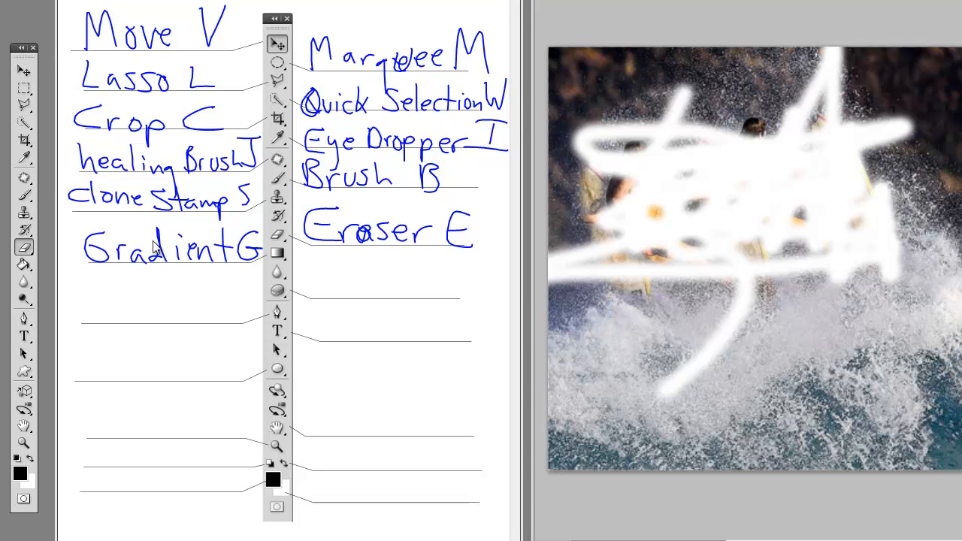
# Try a diagonal gradient across the surfer photo with the Gradient tool and undo it.
pyautogui.click(22, 266)
pyautogui.click(75, 263)
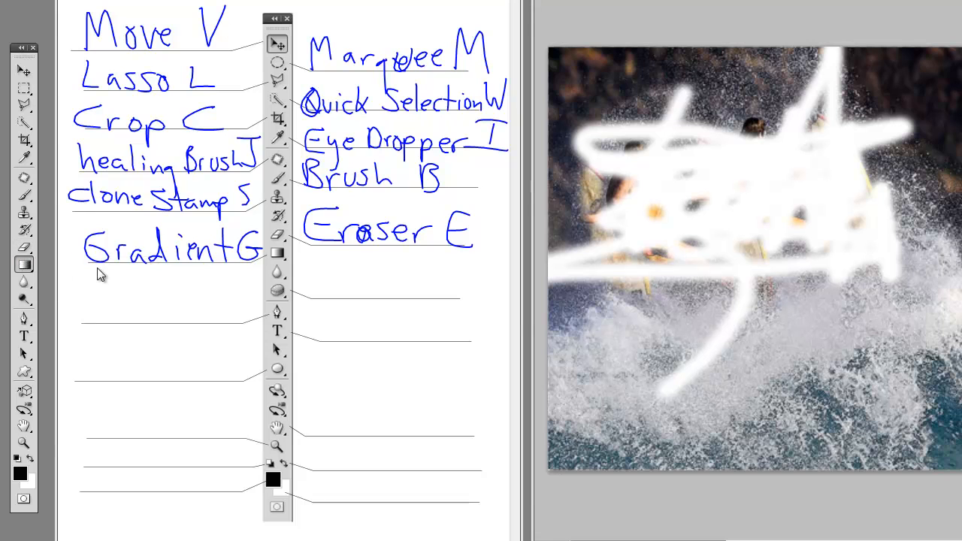
pyautogui.moveTo(737, 202); pyautogui.dragTo(868, 418)
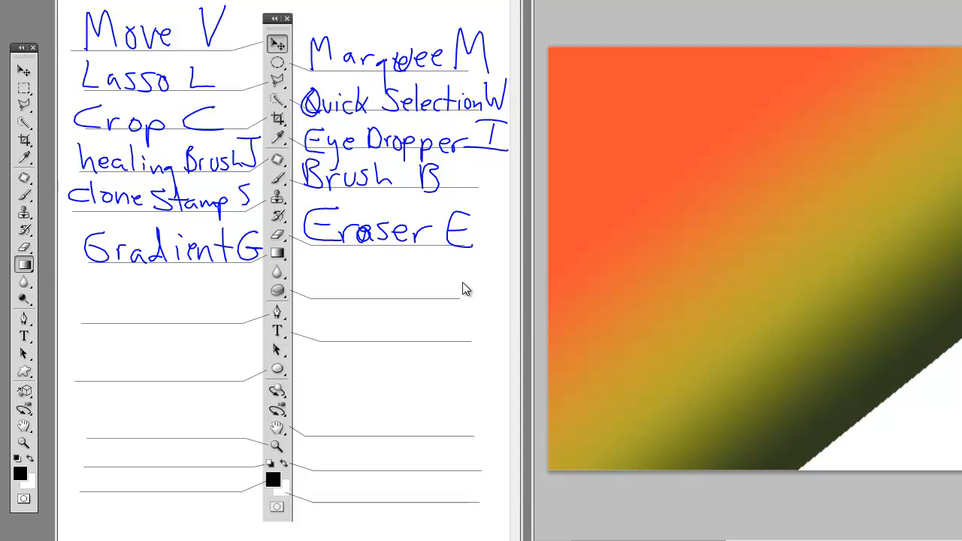
pyautogui.hotkey('ctrl', 'z')
# Fill the erased white strokes, the wave spray and the dark rock areas of the photo with black using the Paint Bucket.
pyautogui.moveTo(30, 274)
pyautogui.mouseDown()
pyautogui.moveTo(44, 265)
pyautogui.moveTo(64, 280)
pyautogui.mouseUp()
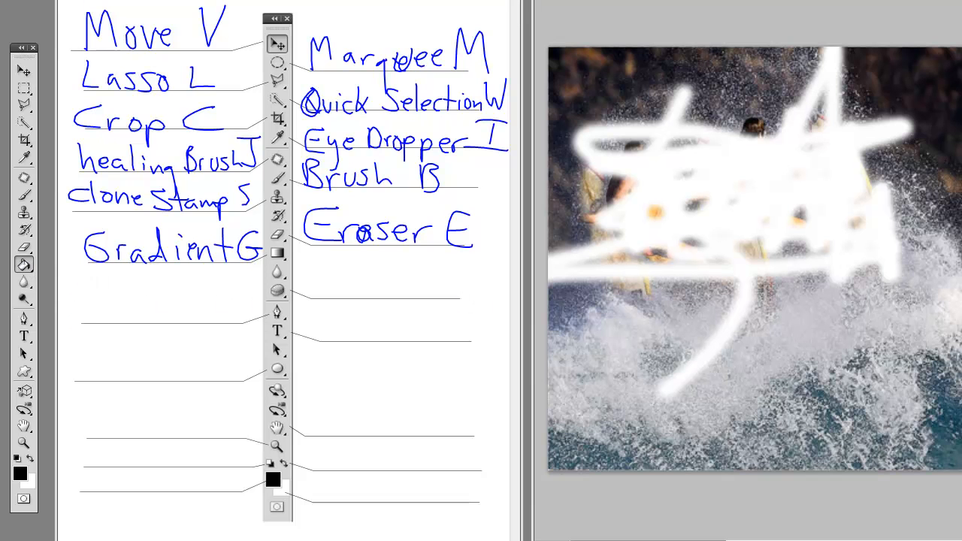
pyautogui.click(766, 252)
pyautogui.click(815, 340)
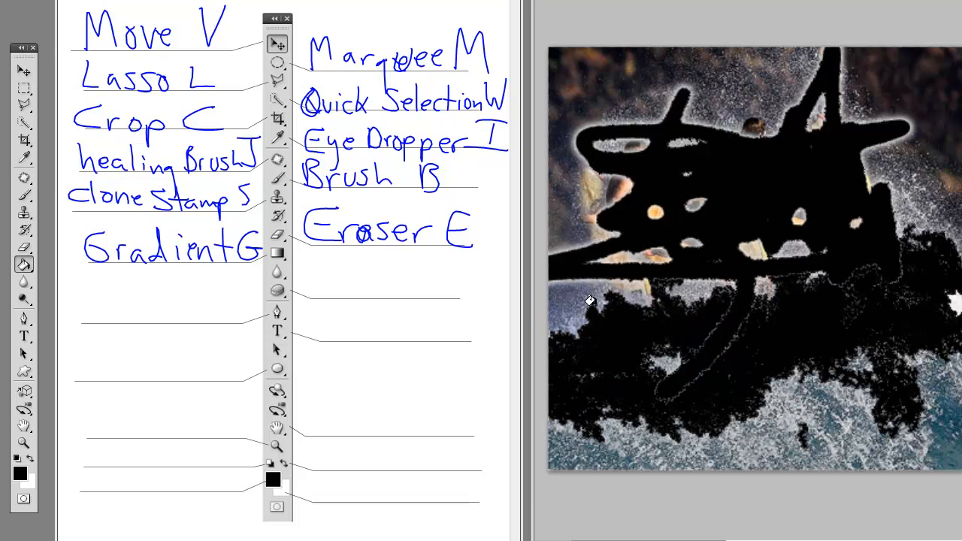
pyautogui.click(575, 106)
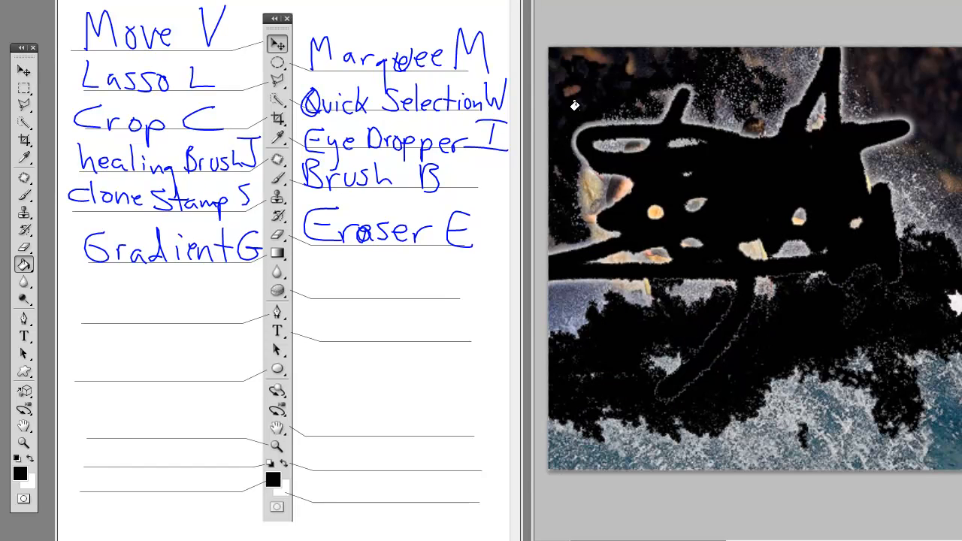
pyautogui.click(902, 97)
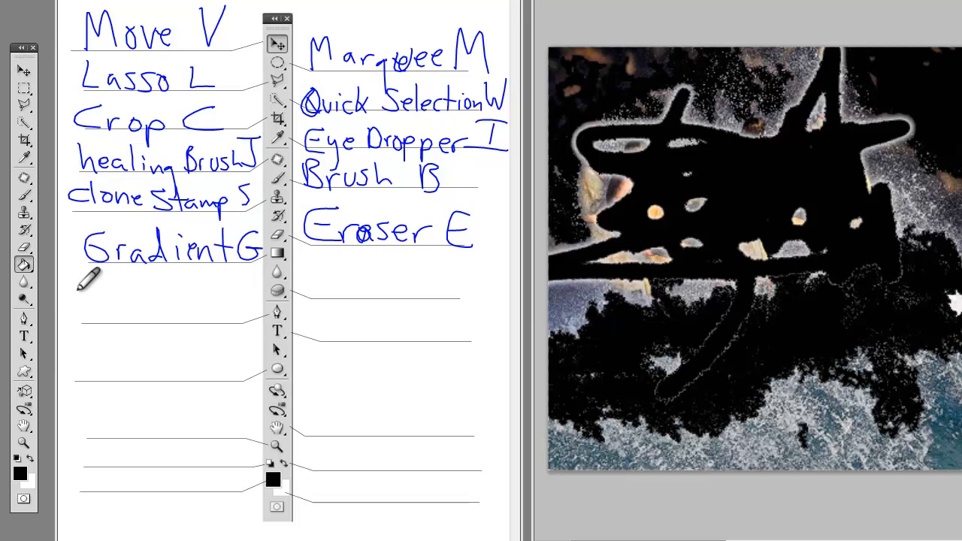
# Handwrite "Dodge O" on the worksheet line for the dodge tool group and make the Dodge tool active.
pyautogui.moveTo(317, 278)
pyautogui.mouseDown()
pyautogui.moveTo(360, 287)
pyautogui.moveTo(363, 269)
pyautogui.moveTo(380, 290)
pyautogui.moveTo(373, 302)
pyautogui.moveTo(410, 297)
pyautogui.mouseUp()
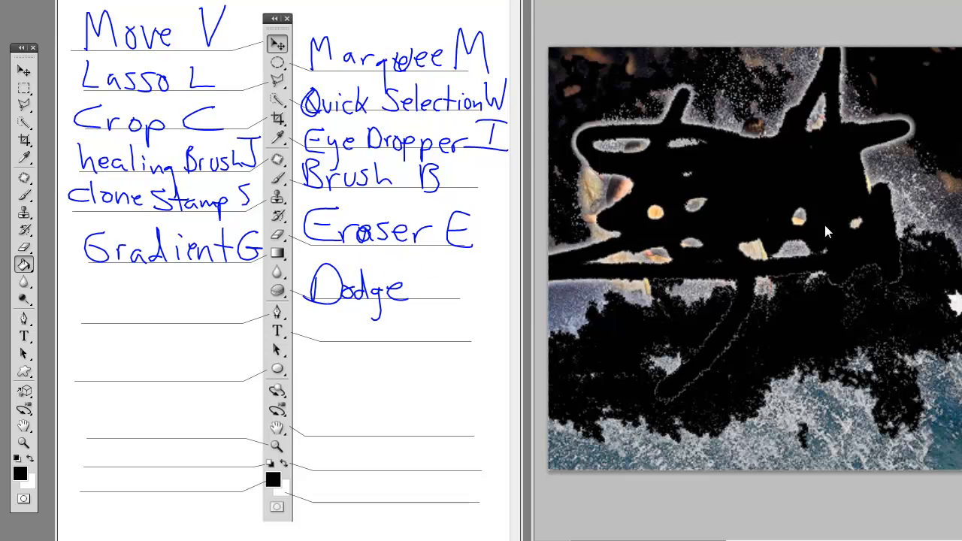
pyautogui.click(25, 284)
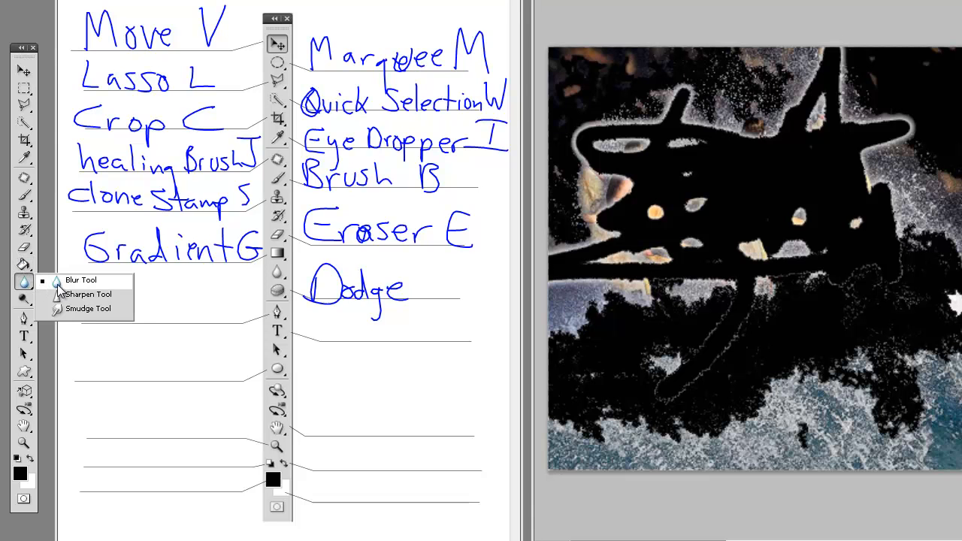
pyautogui.click(24, 299)
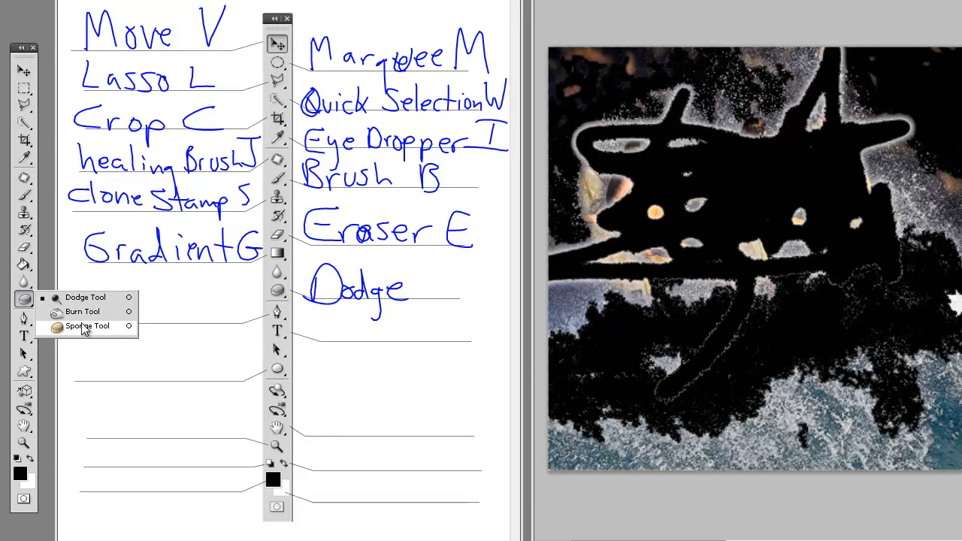
pyautogui.click(84, 327)
pyautogui.rightClick(25, 300)
pyautogui.click(54, 299)
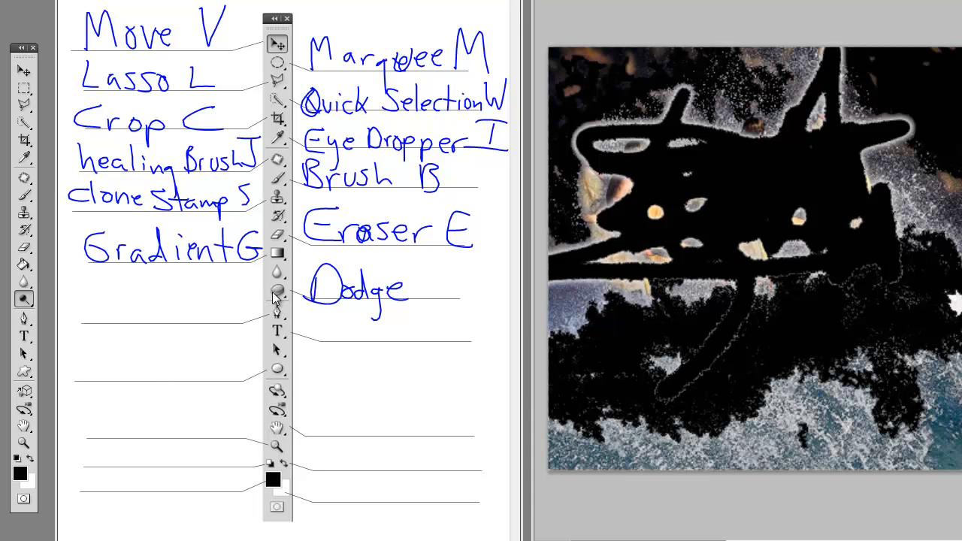
pyautogui.rightClick(25, 304)
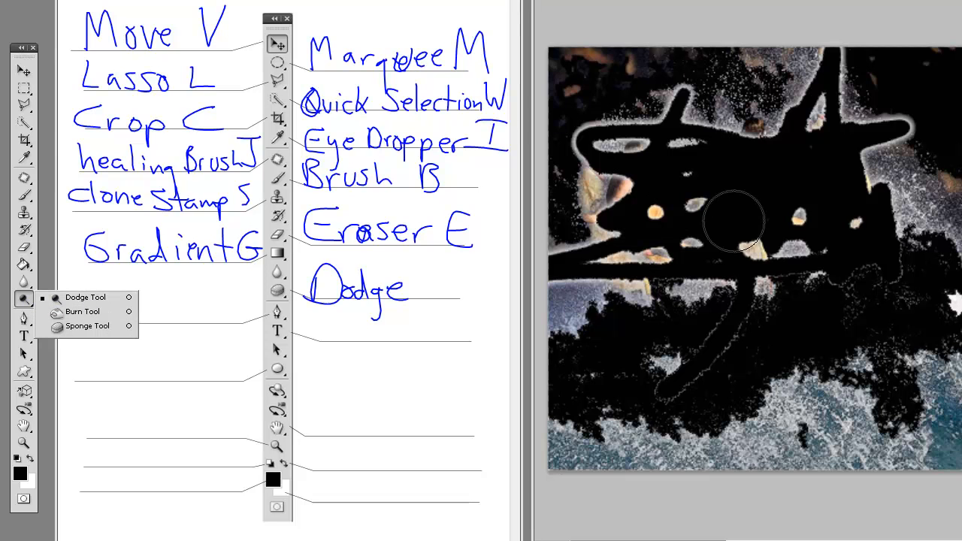
pyautogui.press('Escape')
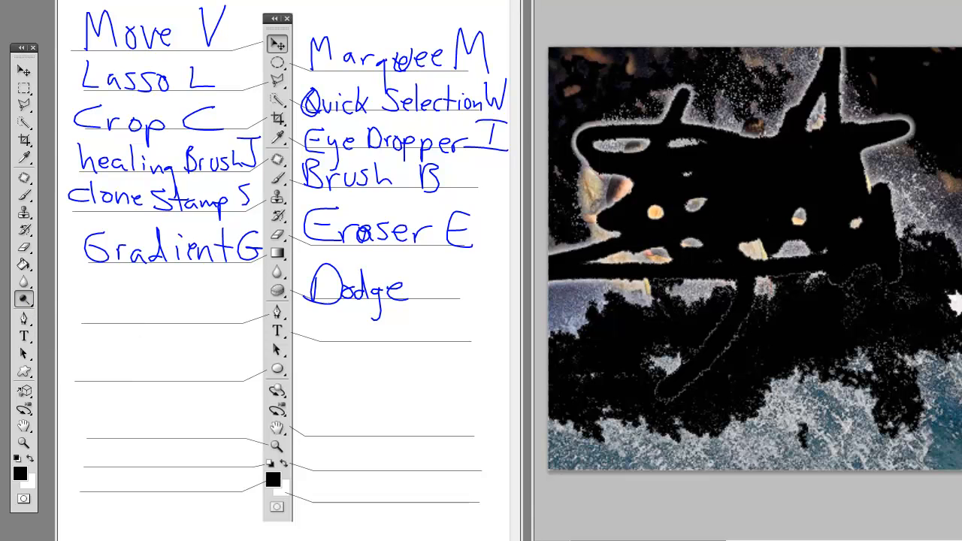
pyautogui.moveTo(470, 269)
pyautogui.mouseDown()
pyautogui.moveTo(464, 298)
pyautogui.moveTo(471, 268)
pyautogui.mouseUp()
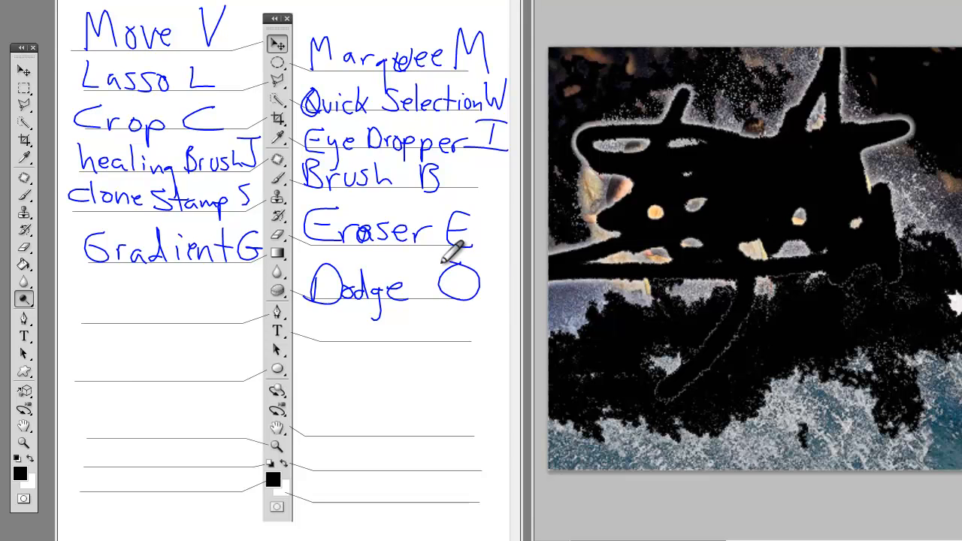
# Handwrite "pen - P" on the pen tool's worksheet line and "Text T" on the text tool's line.
pyautogui.moveTo(90, 293)
pyautogui.mouseDown()
pyautogui.moveTo(92, 323)
pyautogui.moveTo(104, 292)
pyautogui.moveTo(97, 303)
pyautogui.moveTo(126, 312)
pyautogui.moveTo(141, 298)
pyautogui.moveTo(200, 311)
pyautogui.moveTo(219, 290)
pyautogui.moveTo(189, 313)
pyautogui.mouseUp()
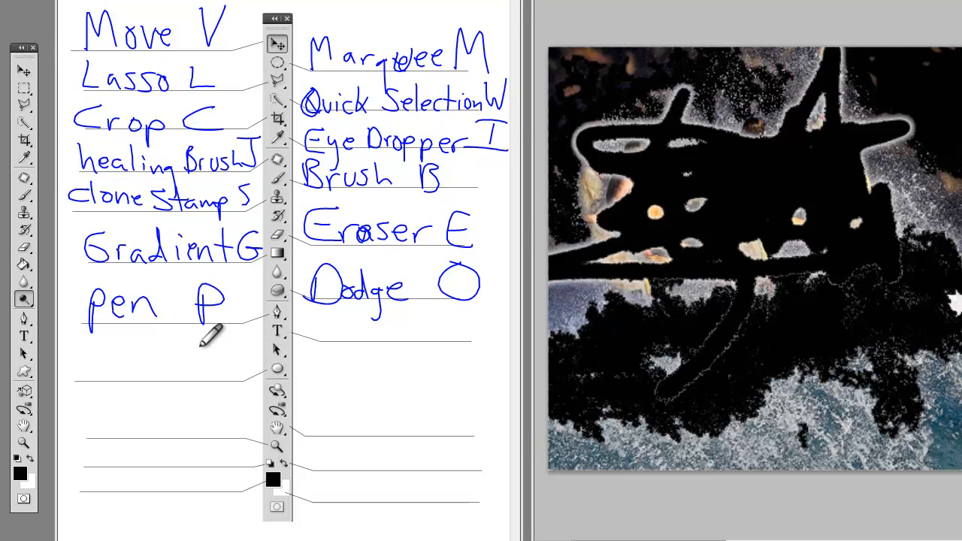
pyautogui.moveTo(182, 304); pyautogui.dragTo(171, 305)
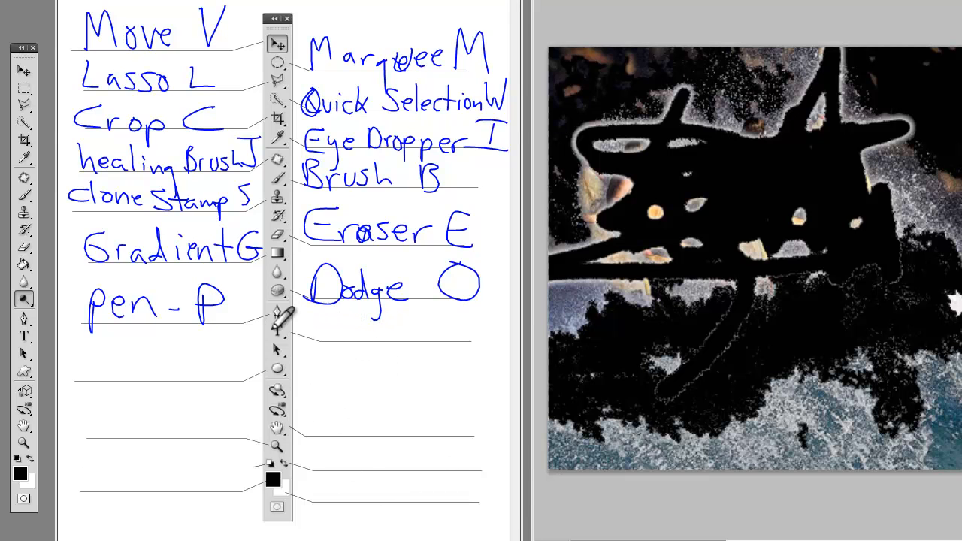
pyautogui.moveTo(336, 317)
pyautogui.mouseDown()
pyautogui.moveTo(375, 338)
pyautogui.moveTo(394, 326)
pyautogui.moveTo(370, 324)
pyautogui.moveTo(384, 342)
pyautogui.mouseUp()
pyautogui.moveTo(414, 319)
pyautogui.mouseDown()
pyautogui.moveTo(414, 339)
pyautogui.moveTo(407, 325)
pyautogui.mouseUp()
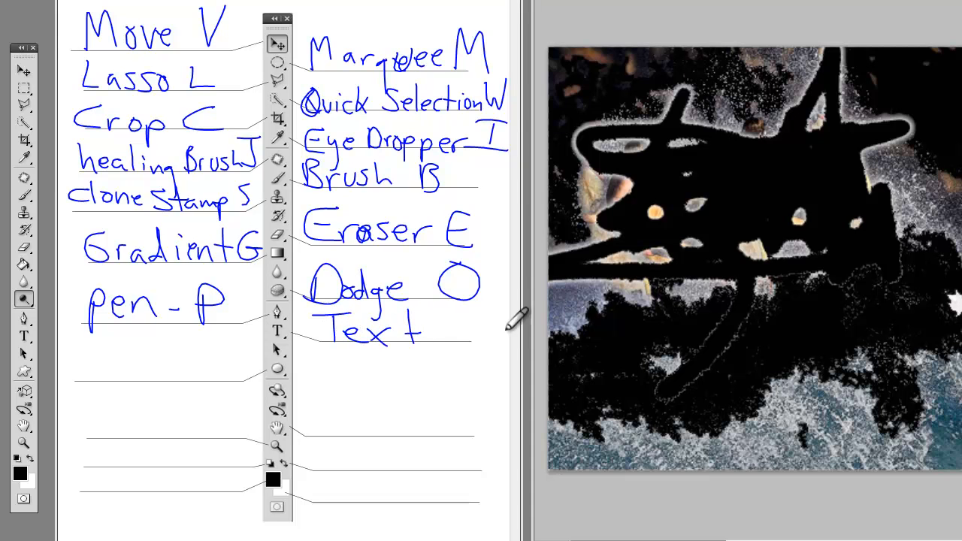
pyautogui.moveTo(459, 311)
pyautogui.mouseDown()
pyautogui.moveTo(458, 342)
pyautogui.moveTo(469, 311)
pyautogui.mouseUp()
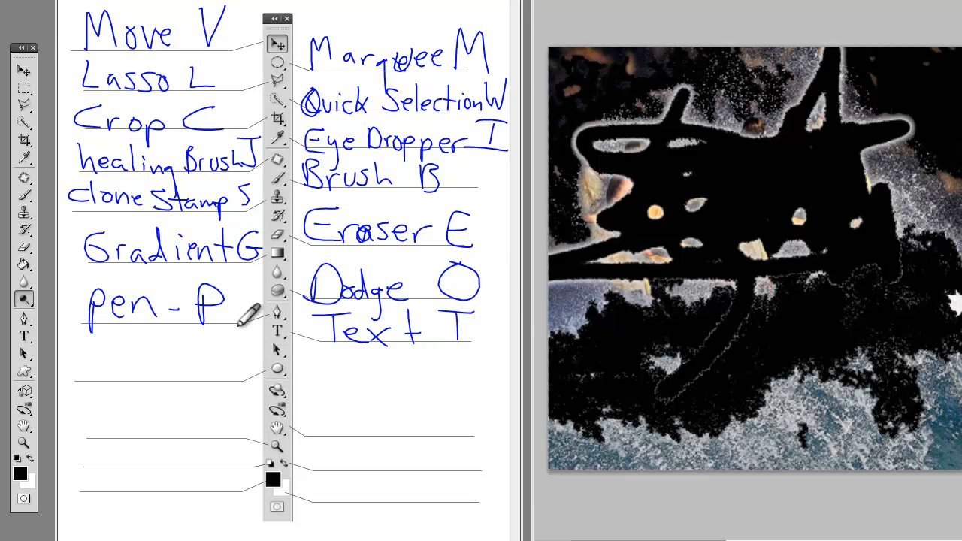
# Handwrite "Shape" on the shape tool's worksheet line and move the floating toolbox lower.
pyautogui.moveTo(96, 351)
pyautogui.mouseDown()
pyautogui.moveTo(120, 366)
pyautogui.moveTo(134, 390)
pyautogui.moveTo(135, 375)
pyautogui.moveTo(175, 377)
pyautogui.mouseUp()
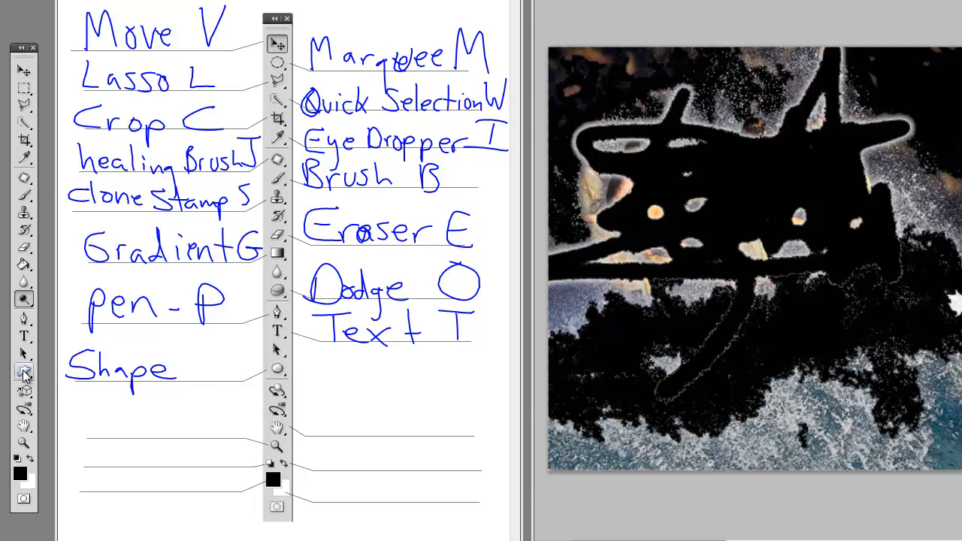
pyautogui.click(25, 372)
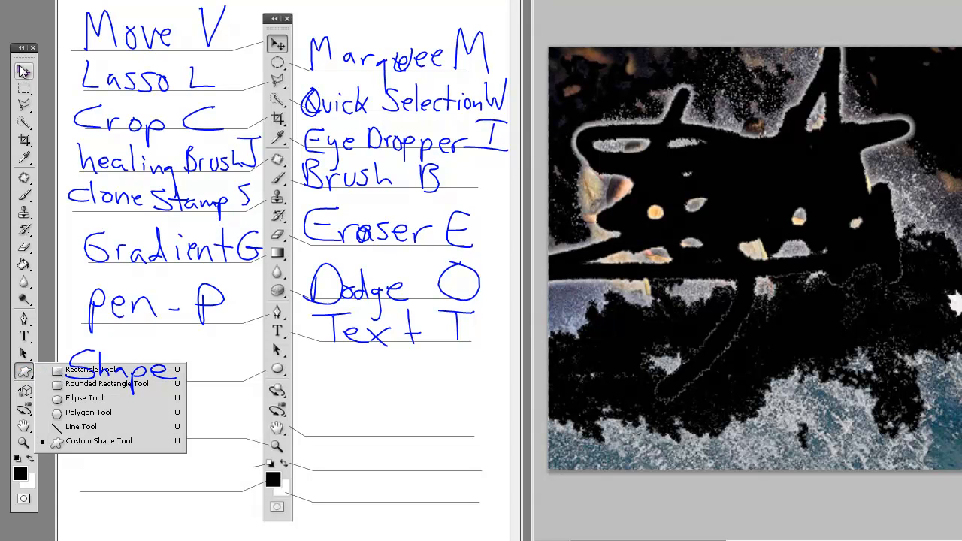
pyautogui.moveTo(25, 64); pyautogui.dragTo(28, 135)
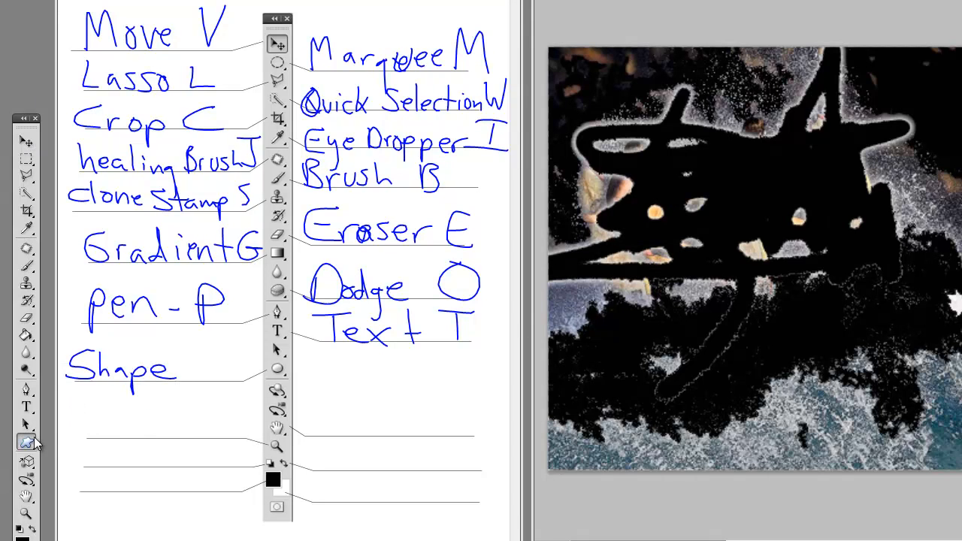
# Draw a large ellipse over the middle of the photo with the Ellipse tool and set its color to red.
pyautogui.click(27, 443)
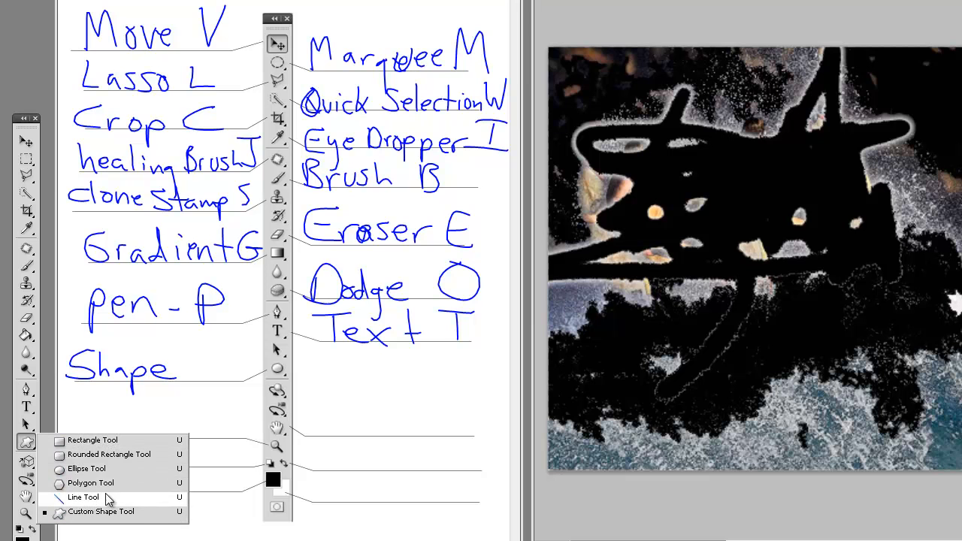
pyautogui.click(96, 469)
pyautogui.moveTo(659, 172); pyautogui.dragTo(864, 344)
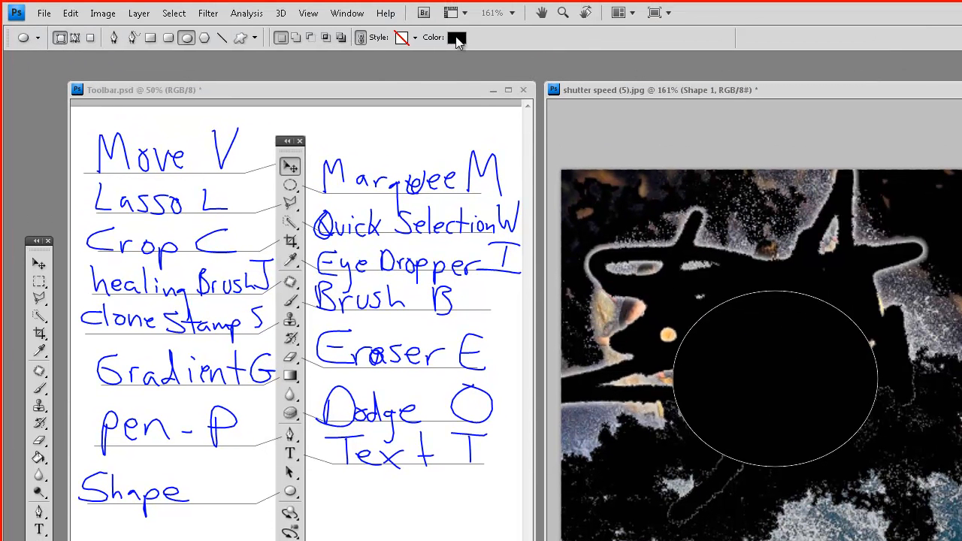
pyautogui.click(456, 39)
pyautogui.click(730, 207)
pyautogui.click(888, 204)
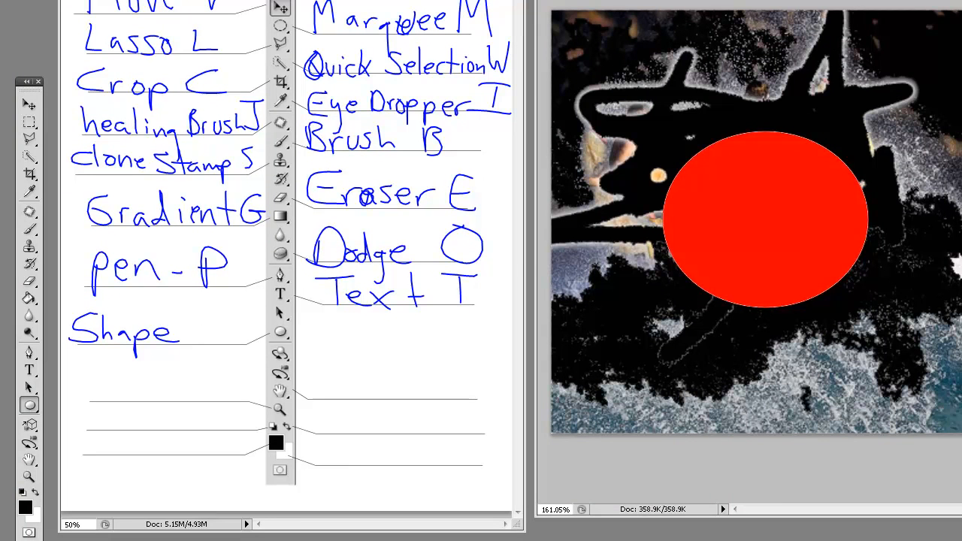
# Add "U" to the worksheet's Shape line and handwrite "hand Space Bar" on the hand tool's line.
pyautogui.moveTo(216, 311); pyautogui.dragTo(240, 309)
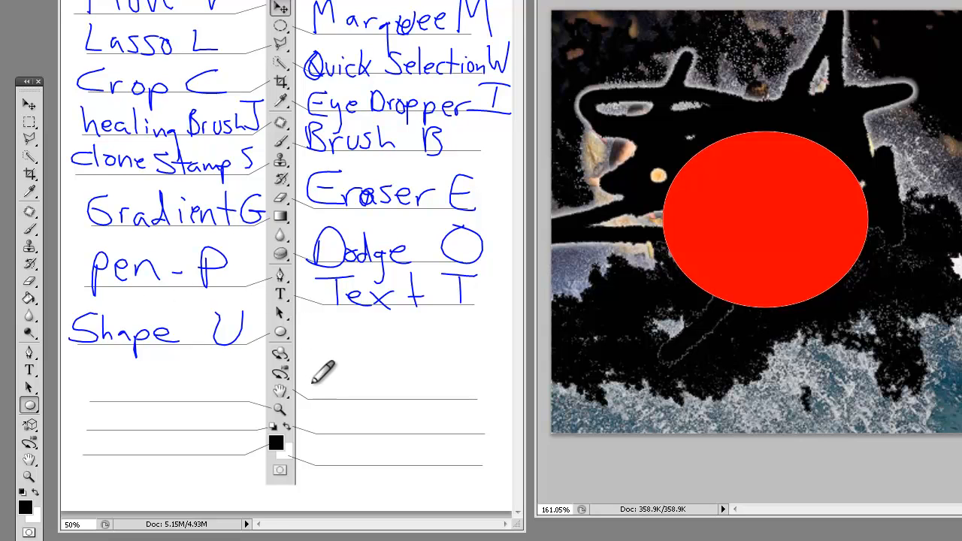
pyautogui.moveTo(319, 362)
pyautogui.mouseDown()
pyautogui.moveTo(320, 388)
pyautogui.moveTo(351, 377)
pyautogui.moveTo(399, 380)
pyautogui.mouseUp()
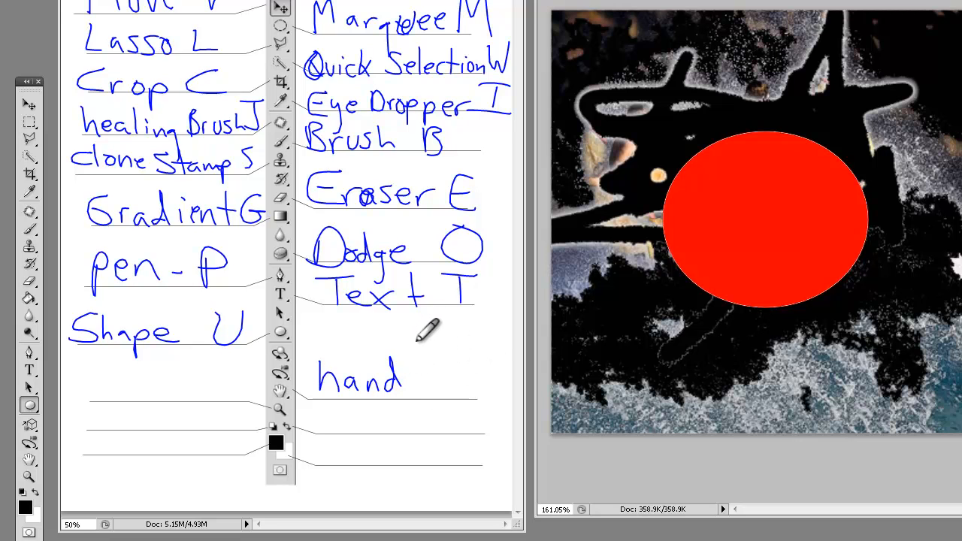
pyautogui.moveTo(422, 328)
pyautogui.mouseDown()
pyautogui.moveTo(411, 347)
pyautogui.moveTo(461, 348)
pyautogui.moveTo(475, 364)
pyautogui.mouseUp()
pyautogui.moveTo(418, 370)
pyautogui.mouseDown()
pyautogui.moveTo(421, 389)
pyautogui.moveTo(472, 384)
pyautogui.mouseUp()
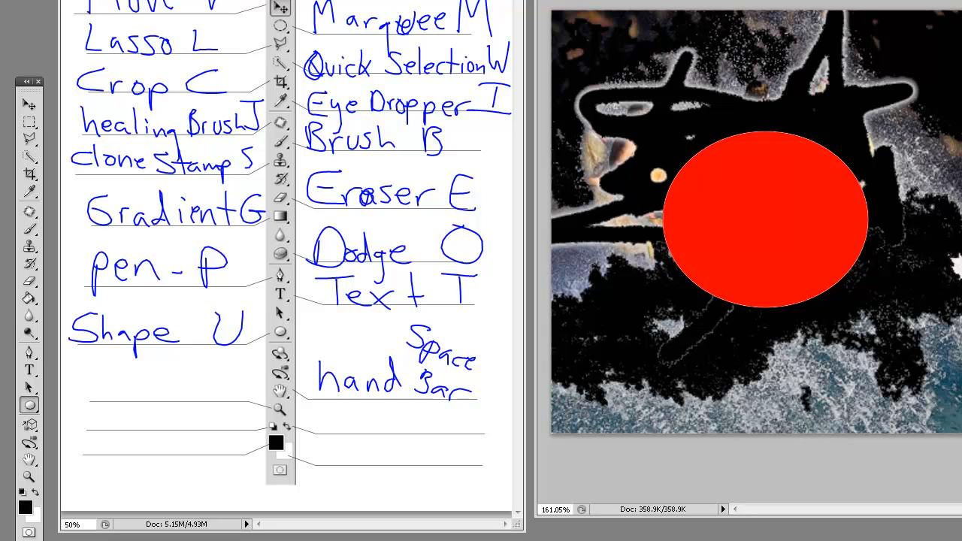
# Zoom the photo in to 455.7% and, with the Brush tool active, pan to the ellipse's upper-right edge using the temporary Hand tool.
pyautogui.scroll(3, 778, 177)
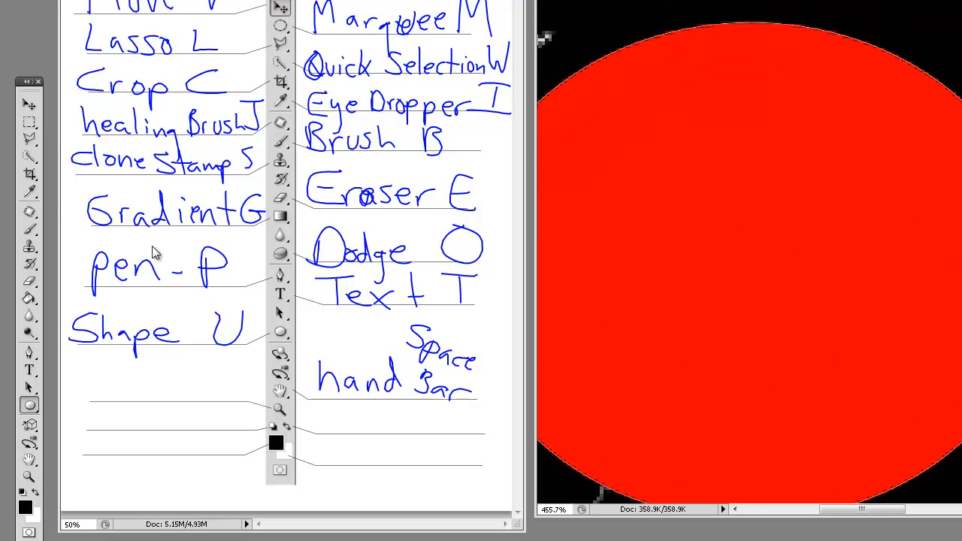
pyautogui.click(30, 229)
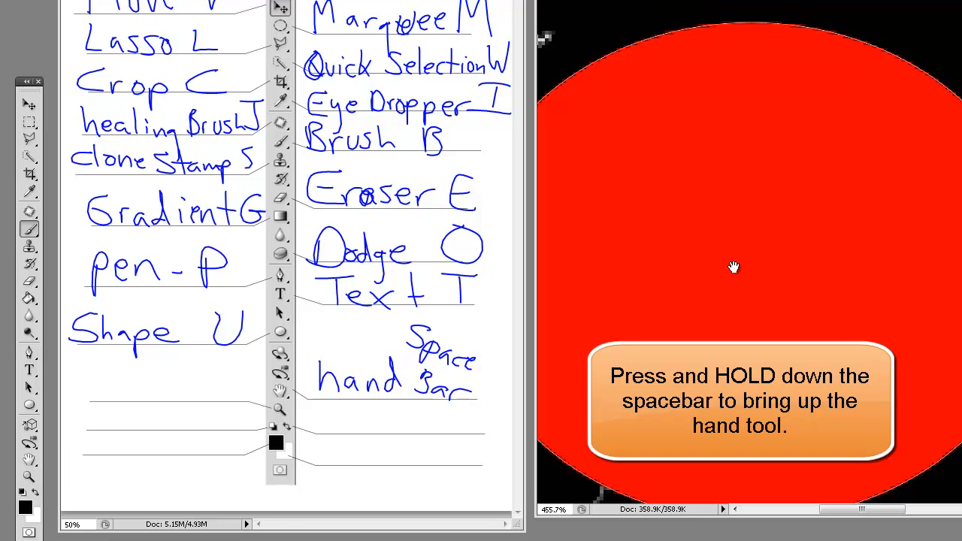
pyautogui.moveTo(816, 327); pyautogui.dragTo(754, 293)
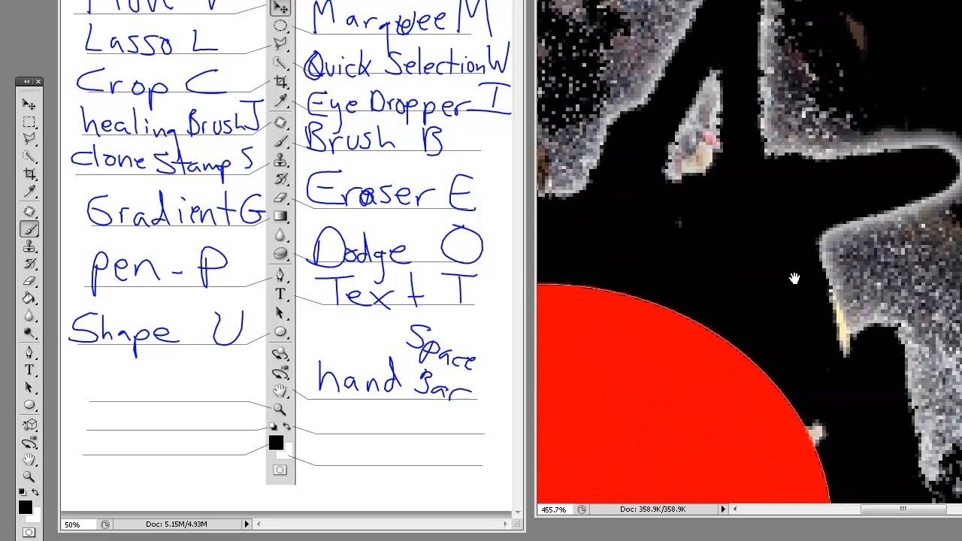
pyautogui.scroll(-3, 855, 306)
pyautogui.scroll(3, 854, 307)
pyautogui.scroll(-3, 854, 306)
pyautogui.scroll(2, 854, 306)
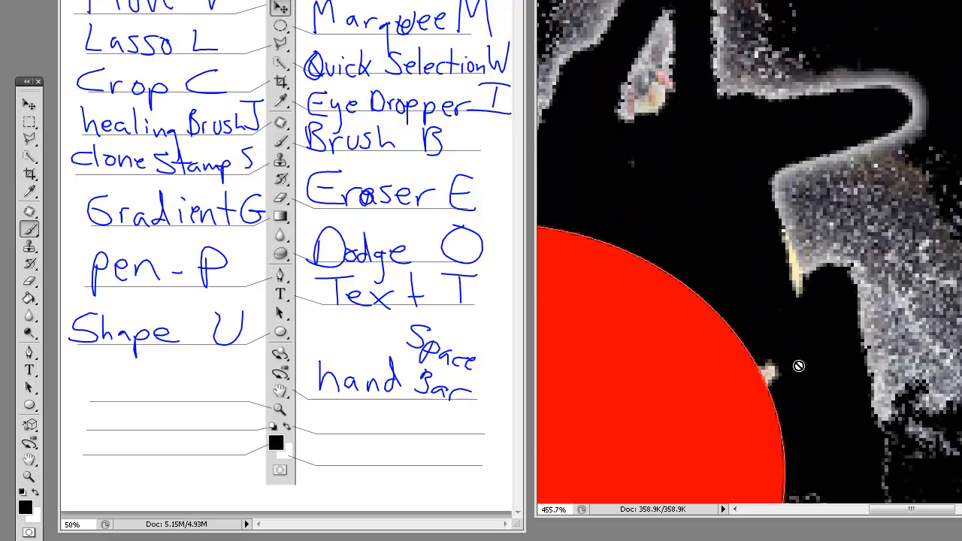
# Pan the enlarged photo past the ellipse's left edge down to the wave at the lower left.
pyautogui.moveTo(898, 508); pyautogui.dragTo(817, 507)
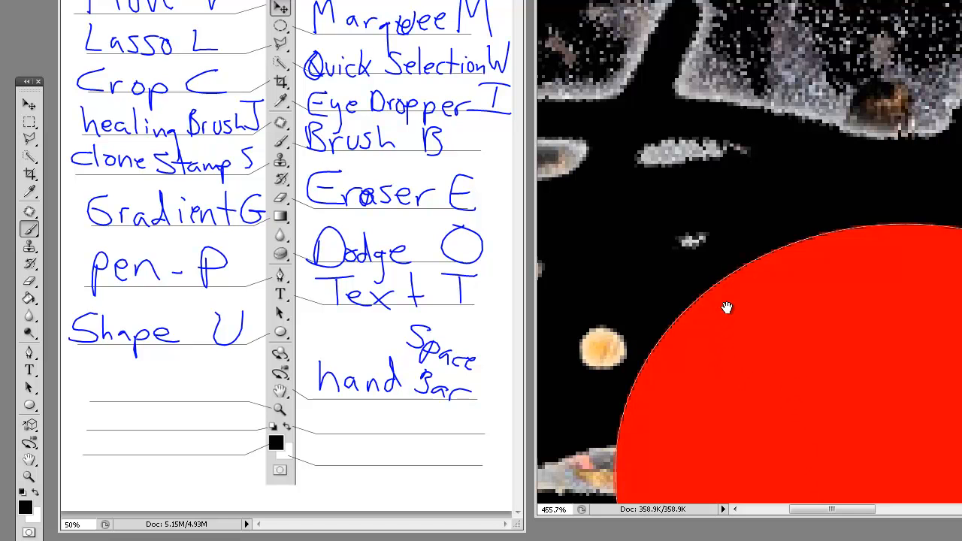
pyautogui.moveTo(761, 354); pyautogui.dragTo(684, 176)
pyautogui.moveTo(849, 469); pyautogui.dragTo(812, 152)
pyautogui.moveTo(842, 278); pyautogui.dragTo(953, 263)
pyautogui.moveTo(563, 324); pyautogui.dragTo(809, 255)
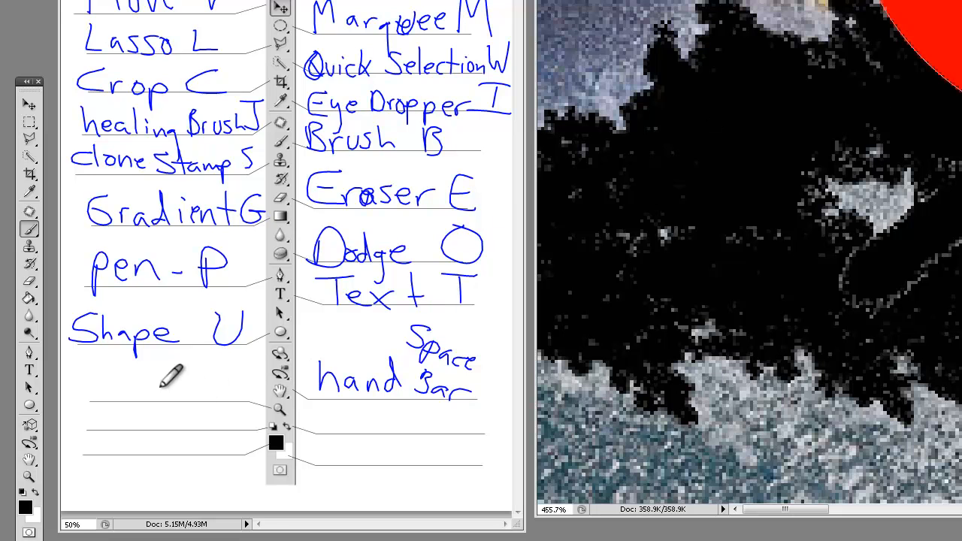
# Handwrite "zoom Z Scroll Wheel" on the zoom tool's worksheet line and demonstrate zooming on the photo, ending at 282.1%.
pyautogui.moveTo(87, 375)
pyautogui.mouseDown()
pyautogui.moveTo(105, 393)
pyautogui.moveTo(116, 378)
pyautogui.moveTo(148, 386)
pyautogui.mouseUp()
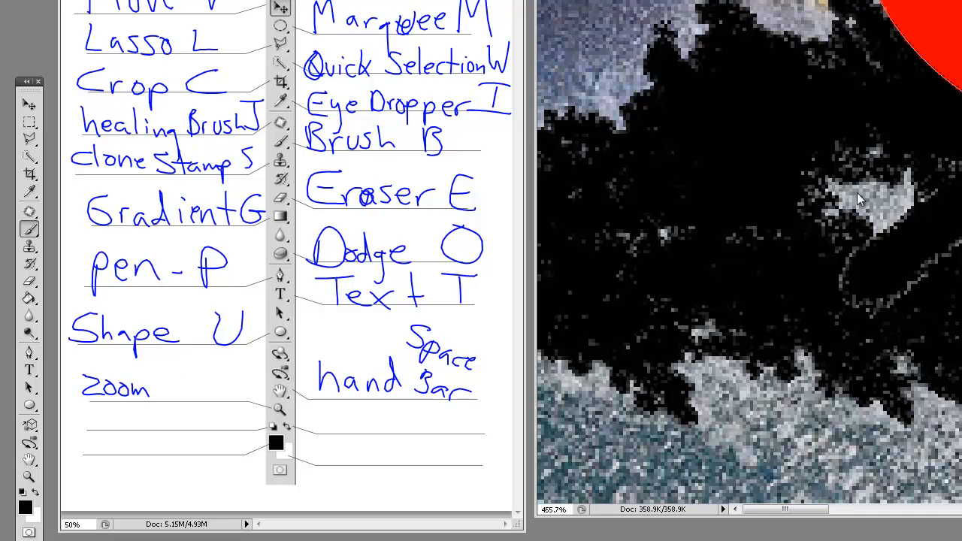
pyautogui.scroll(-10, 757, 203)
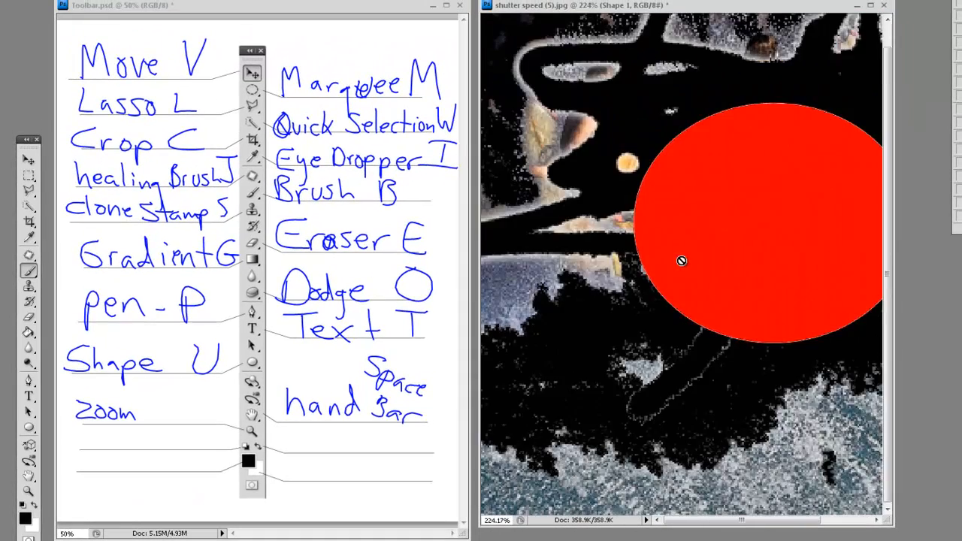
pyautogui.scroll(-3, 717, 235)
pyautogui.scroll(5, 713, 235)
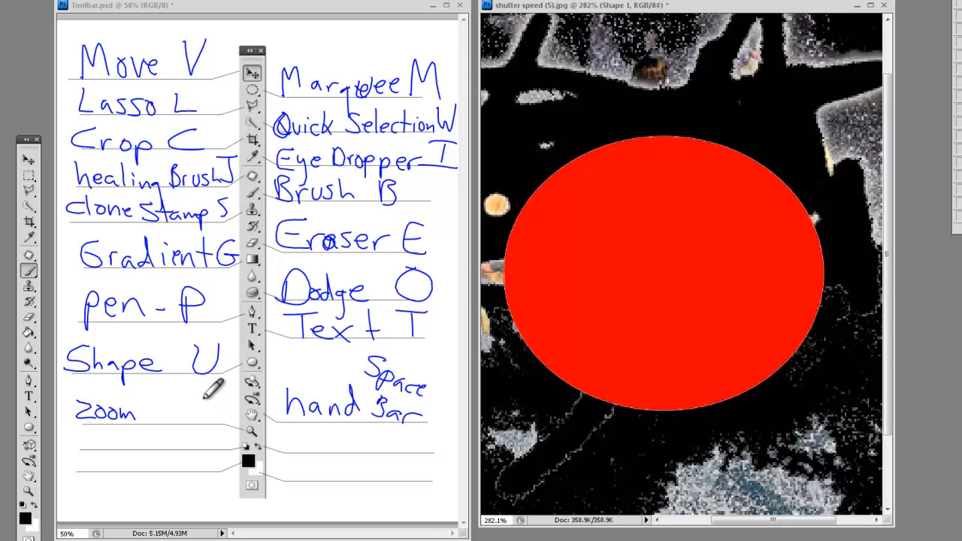
pyautogui.moveTo(151, 399)
pyautogui.mouseDown()
pyautogui.moveTo(179, 398)
pyautogui.moveTo(163, 415)
pyautogui.moveTo(174, 415)
pyautogui.mouseUp()
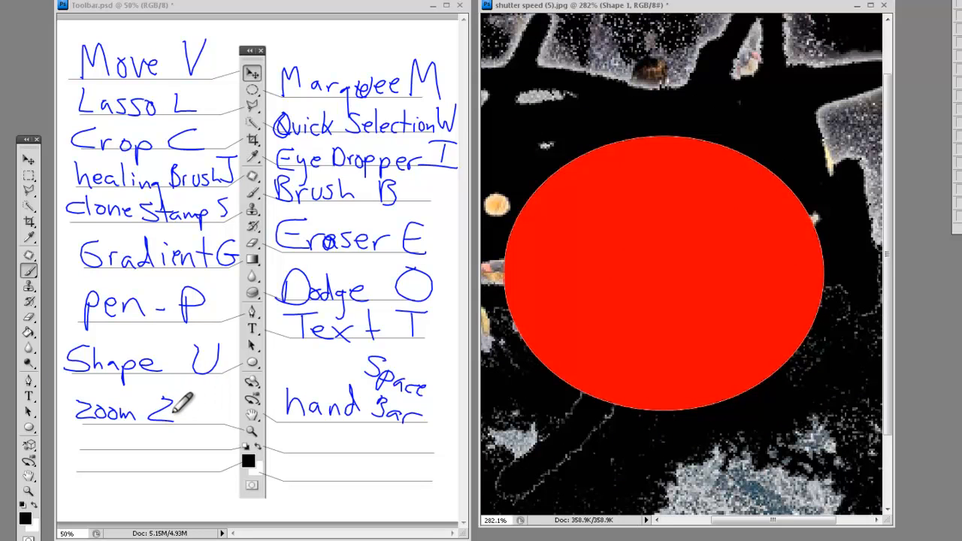
pyautogui.moveTo(196, 384)
pyautogui.mouseDown()
pyautogui.moveTo(214, 405)
pyautogui.moveTo(230, 394)
pyautogui.moveTo(226, 408)
pyautogui.moveTo(178, 417)
pyautogui.moveTo(196, 404)
pyautogui.moveTo(222, 406)
pyautogui.mouseUp()
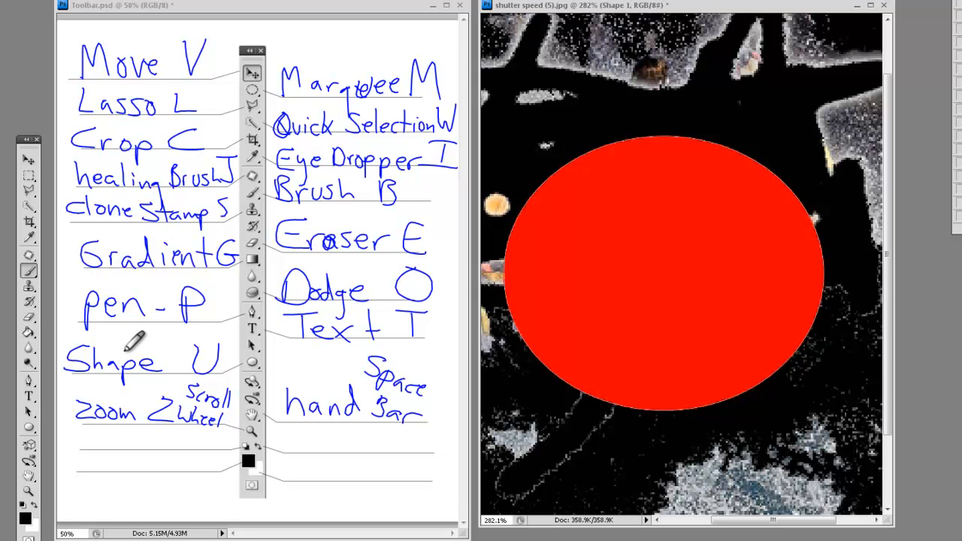
# Handwrite "Default D", "Exchange X", "Foreground Color" and "Background" on the four remaining lines of the worksheet.
pyautogui.moveTo(78, 436)
pyautogui.mouseDown()
pyautogui.moveTo(120, 434)
pyautogui.moveTo(109, 445)
pyautogui.moveTo(147, 445)
pyautogui.moveTo(156, 433)
pyautogui.moveTo(160, 446)
pyautogui.moveTo(170, 432)
pyautogui.moveTo(176, 445)
pyautogui.moveTo(199, 451)
pyautogui.mouseUp()
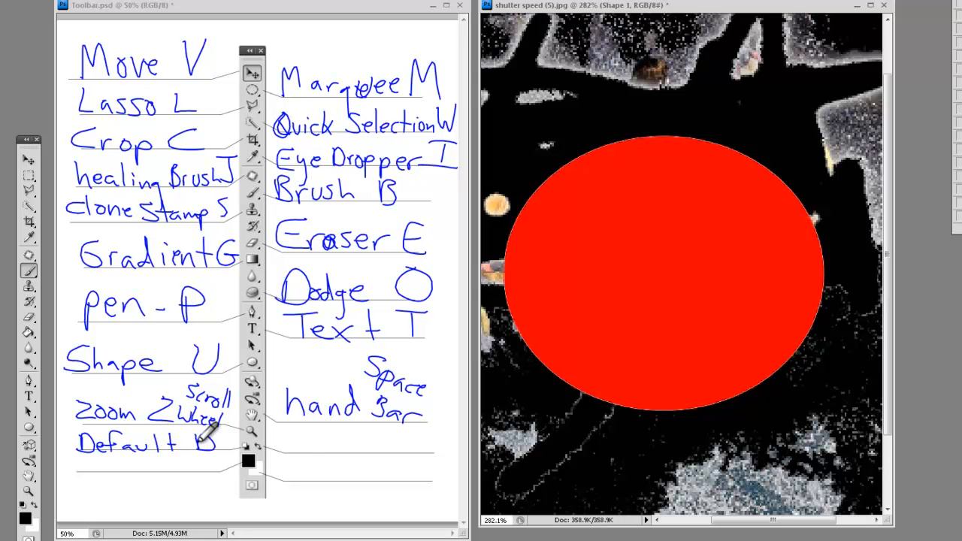
pyautogui.moveTo(288, 433)
pyautogui.mouseDown()
pyautogui.moveTo(312, 451)
pyautogui.moveTo(358, 445)
pyautogui.moveTo(363, 459)
pyautogui.moveTo(361, 445)
pyautogui.moveTo(394, 431)
pyautogui.moveTo(395, 454)
pyautogui.mouseUp()
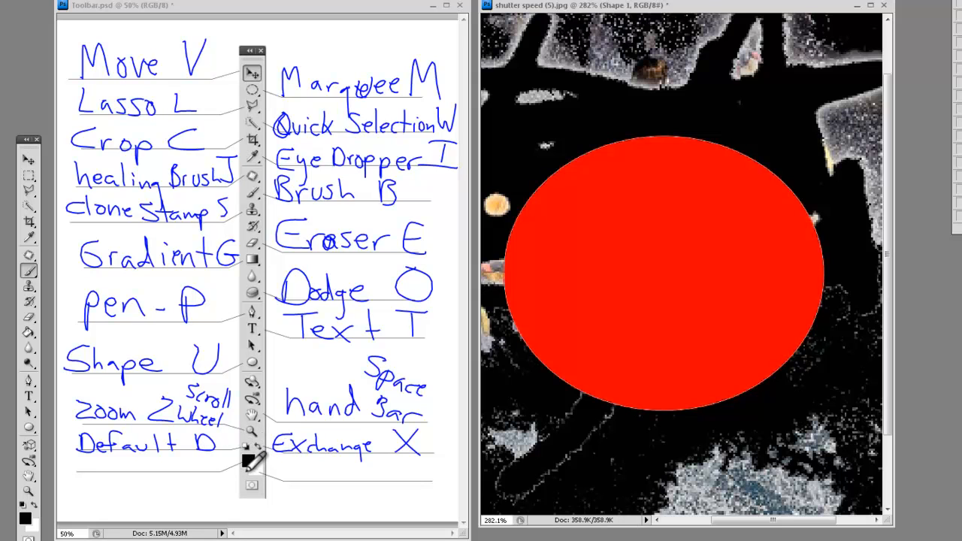
pyautogui.moveTo(83, 456)
pyautogui.mouseDown()
pyautogui.moveTo(77, 474)
pyautogui.moveTo(93, 456)
pyautogui.mouseUp()
pyautogui.moveTo(99, 464)
pyautogui.mouseDown()
pyautogui.moveTo(182, 466)
pyautogui.moveTo(201, 451)
pyautogui.moveTo(225, 463)
pyautogui.mouseUp()
pyautogui.moveTo(286, 466)
pyautogui.mouseDown()
pyautogui.moveTo(312, 475)
pyautogui.moveTo(317, 462)
pyautogui.moveTo(327, 477)
pyautogui.moveTo(395, 462)
pyautogui.mouseUp()
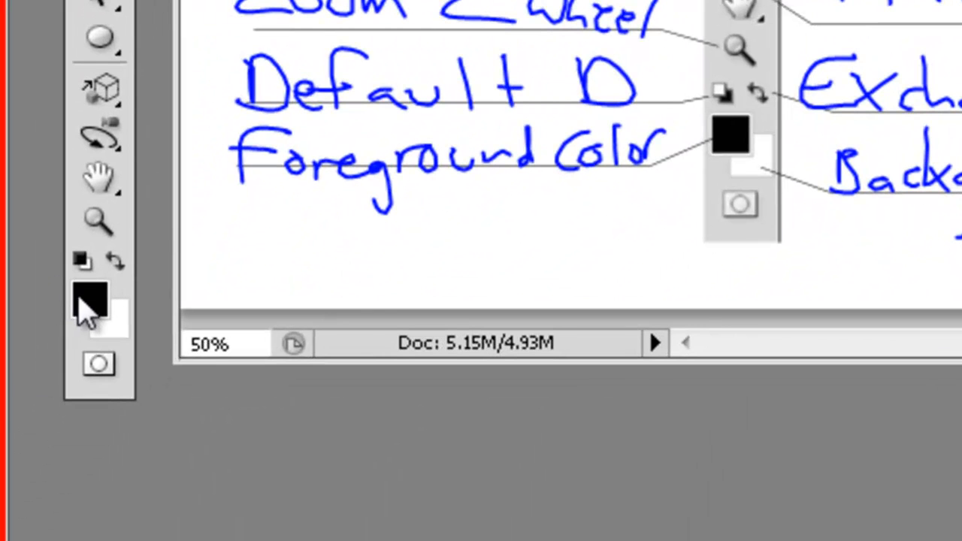
# Try several hues and shades for the background color and set it to orange (#d69822).
pyautogui.click(118, 316)
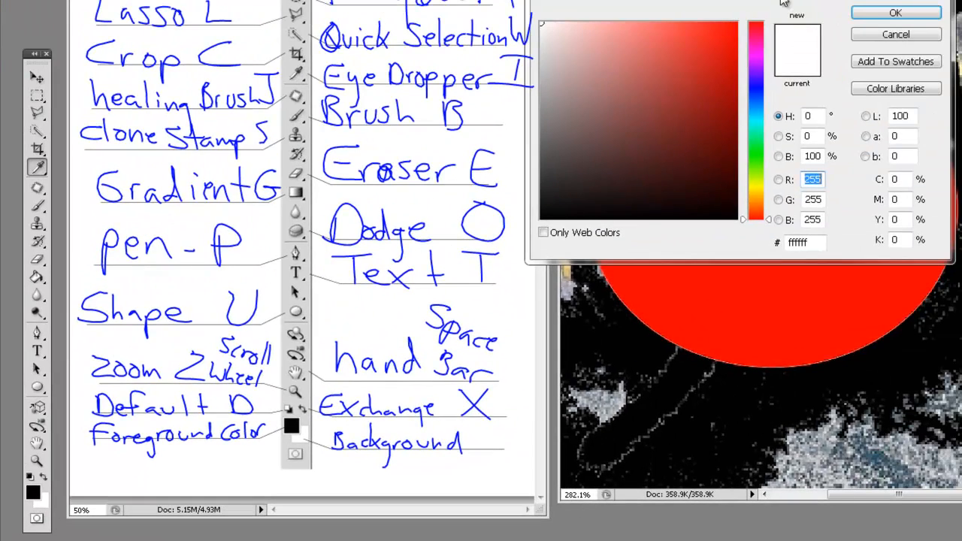
pyautogui.moveTo(781, 4); pyautogui.dragTo(813, 187)
pyautogui.click(729, 258)
pyautogui.moveTo(717, 328)
pyautogui.mouseDown()
pyautogui.moveTo(590, 381)
pyautogui.moveTo(617, 327)
pyautogui.mouseUp()
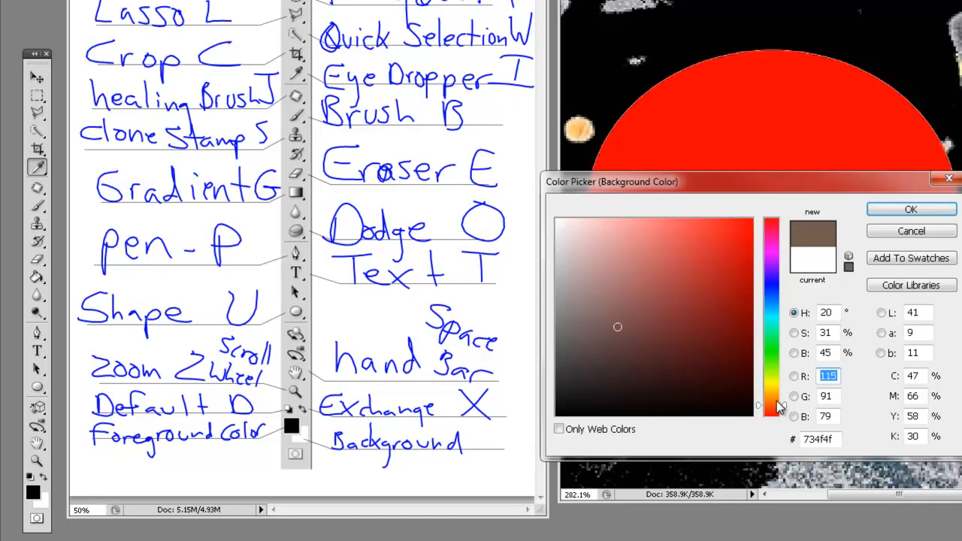
pyautogui.click(776, 331)
pyautogui.click(776, 347)
pyautogui.click(772, 296)
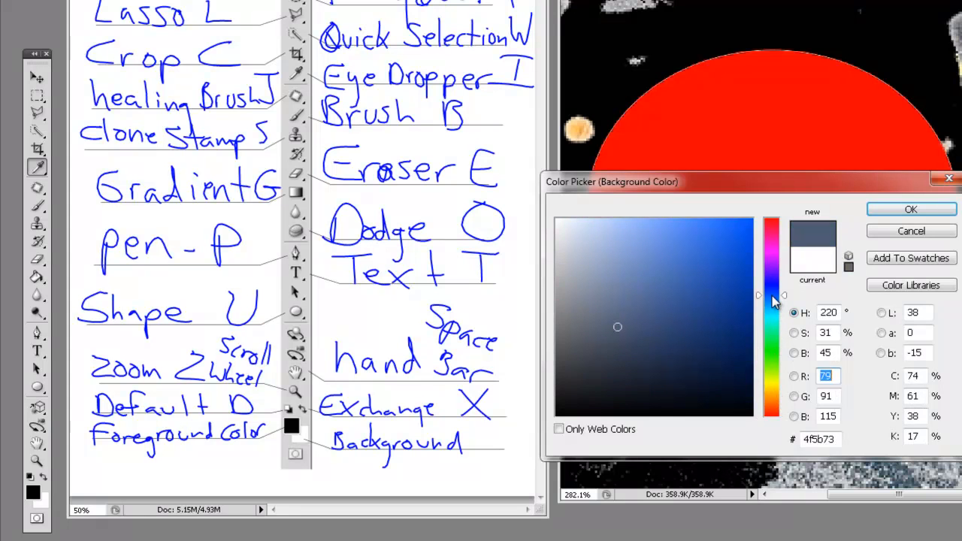
pyautogui.click(776, 256)
pyautogui.click(777, 228)
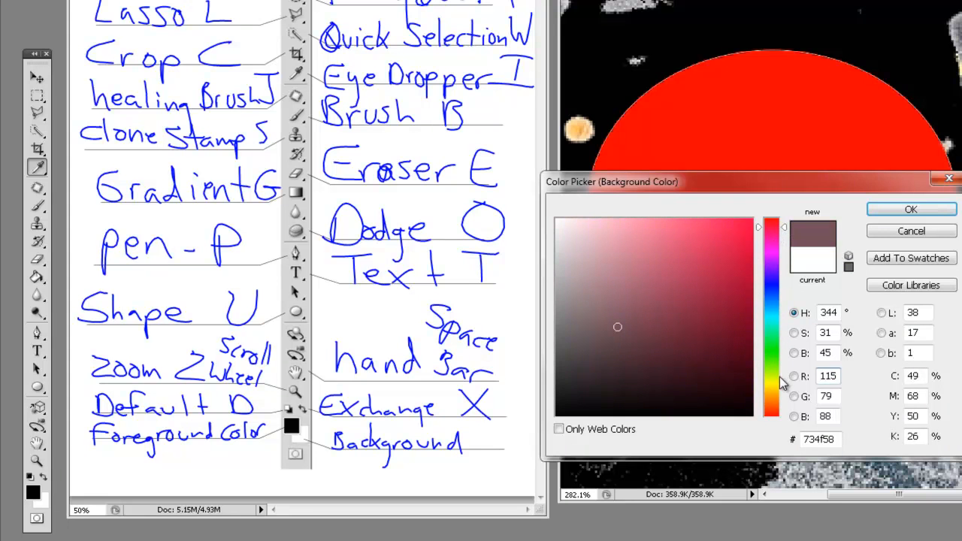
pyautogui.click(780, 382)
pyautogui.click(778, 393)
pyautogui.click(732, 273)
pyautogui.click(733, 353)
pyautogui.click(678, 267)
pyautogui.click(608, 333)
pyautogui.click(706, 334)
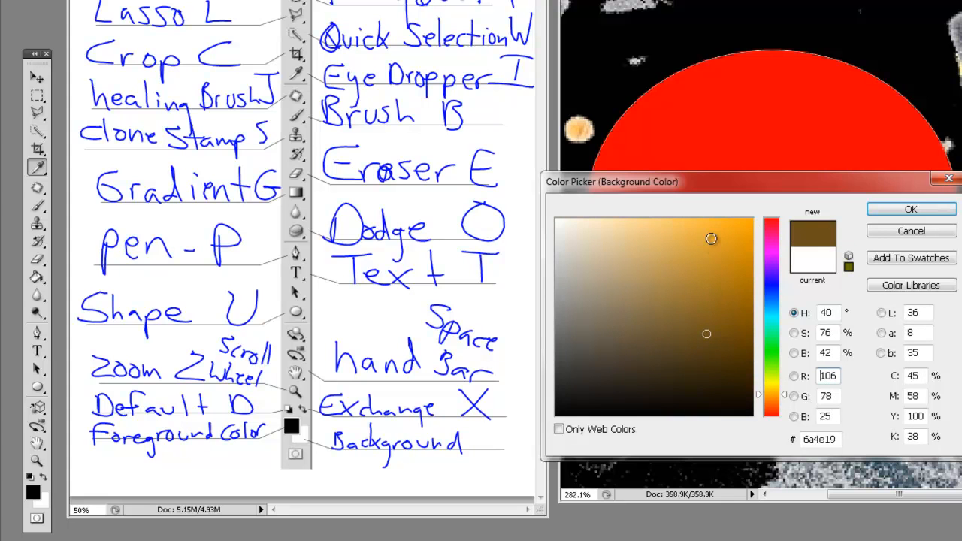
pyautogui.click(722, 250)
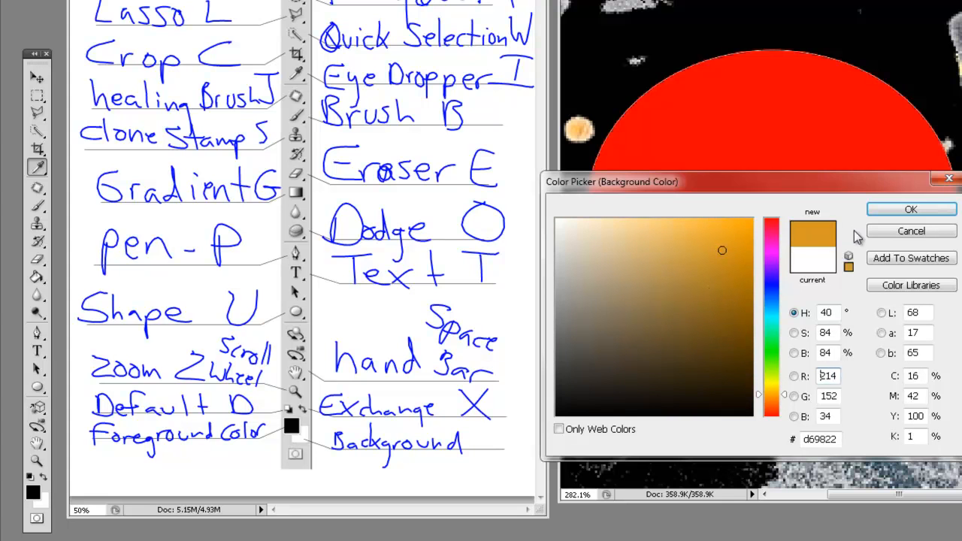
pyautogui.click(892, 212)
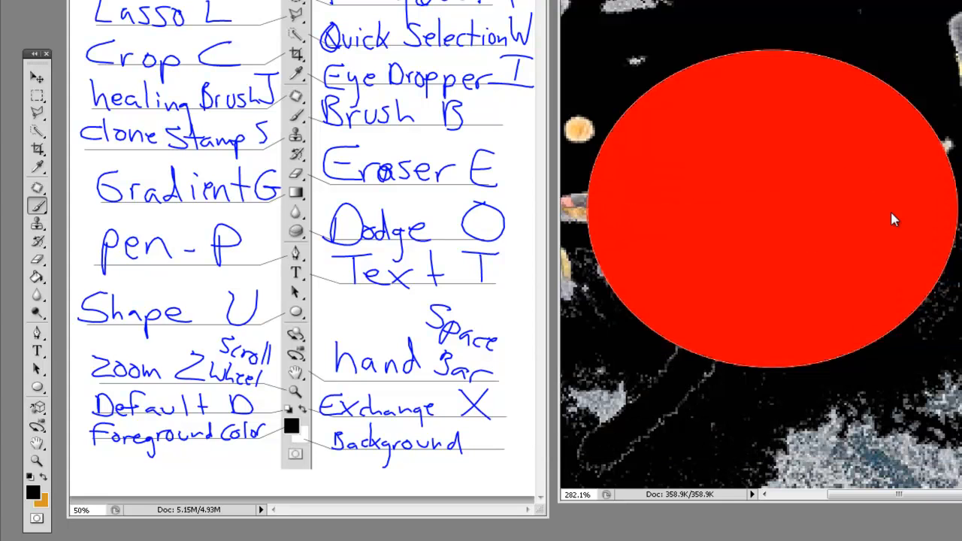
# Set the foreground color to green (#1ab830).
pyautogui.click(34, 493)
pyautogui.click(771, 383)
pyautogui.moveTo(774, 389); pyautogui.dragTo(777, 346)
pyautogui.moveTo(711, 287); pyautogui.dragTo(725, 273)
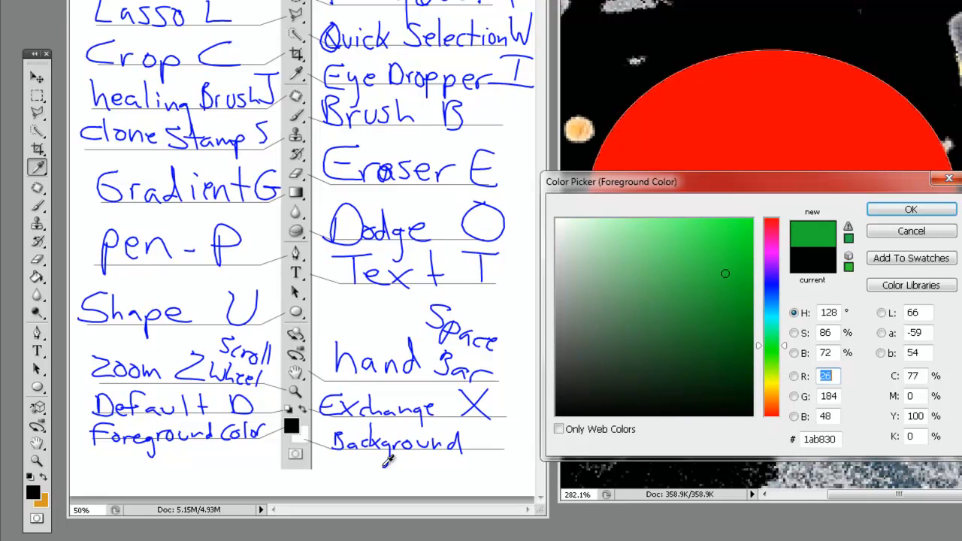
pyautogui.click(910, 210)
pyautogui.press('b')
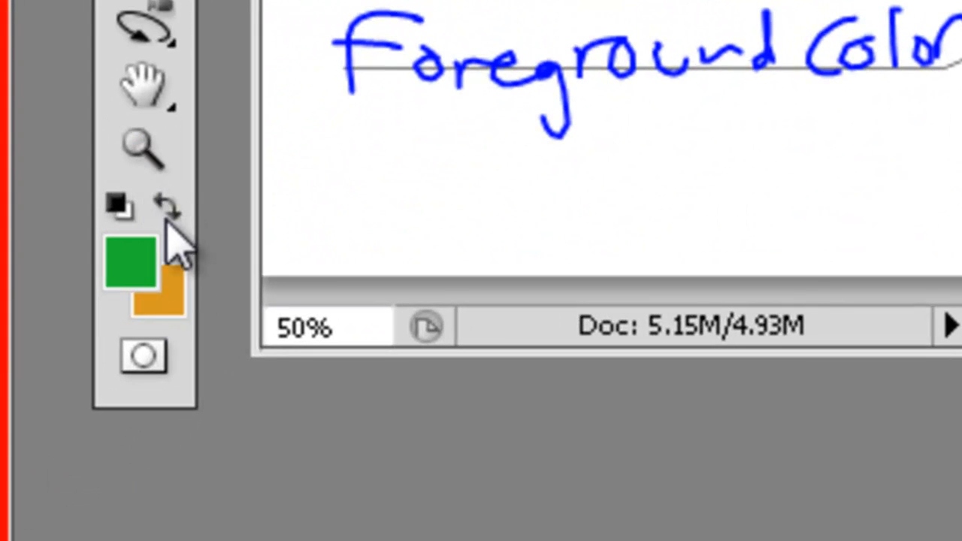
# Exchange the green and orange foreground and background colors repeatedly and restore the default black and white.
pyautogui.click(170, 212)
pyautogui.click(169, 212)
pyautogui.click(169, 212)
pyautogui.click(169, 212)
pyautogui.click(169, 211)
pyautogui.click(169, 212)
pyautogui.click(169, 212)
pyautogui.click(169, 211)
pyautogui.click(169, 212)
pyautogui.click(169, 212)
pyautogui.click(169, 212)
pyautogui.click(169, 212)
pyautogui.click(169, 212)
pyautogui.click(169, 212)
pyautogui.click(119, 205)
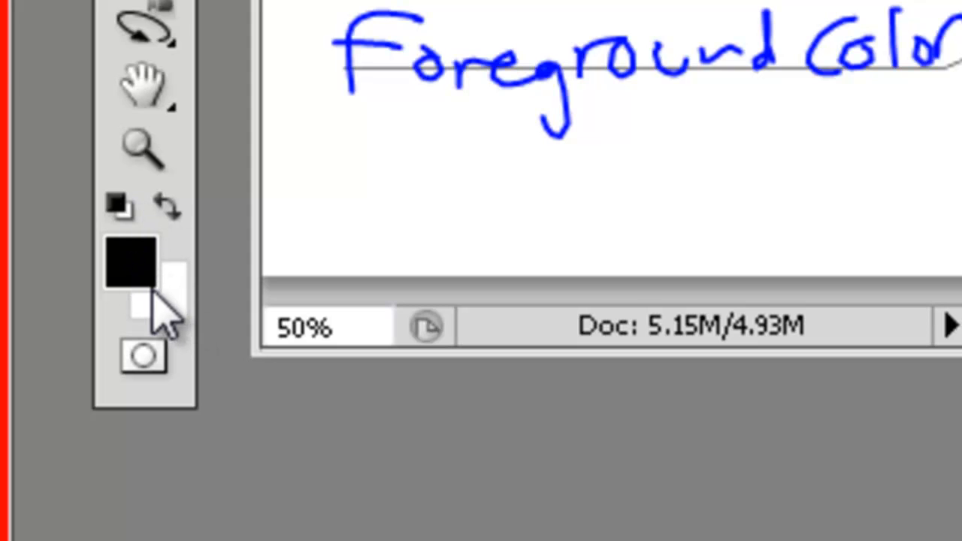
# Exchange the default black and white colors repeatedly, ending with white as the foreground color.
pyautogui.press('x')
pyautogui.press('x')
pyautogui.press('x')
pyautogui.press('x')
pyautogui.press('x')
pyautogui.press('x')
pyautogui.press('x')
pyautogui.press('x')
pyautogui.press('x')
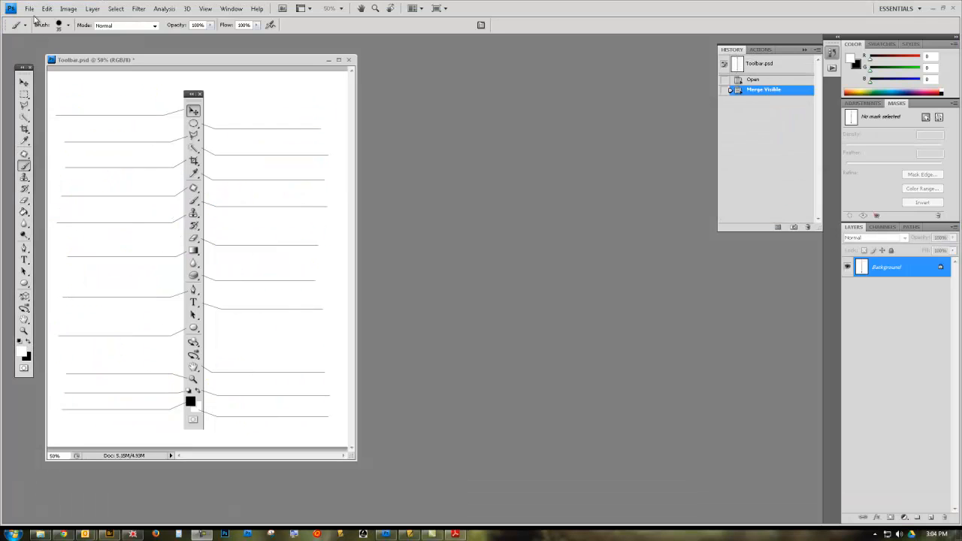
# Switch among the Move, Crop, Pen and Type tools on the blank toolbar worksheet to compare their tool options.
pyautogui.click(24, 83)
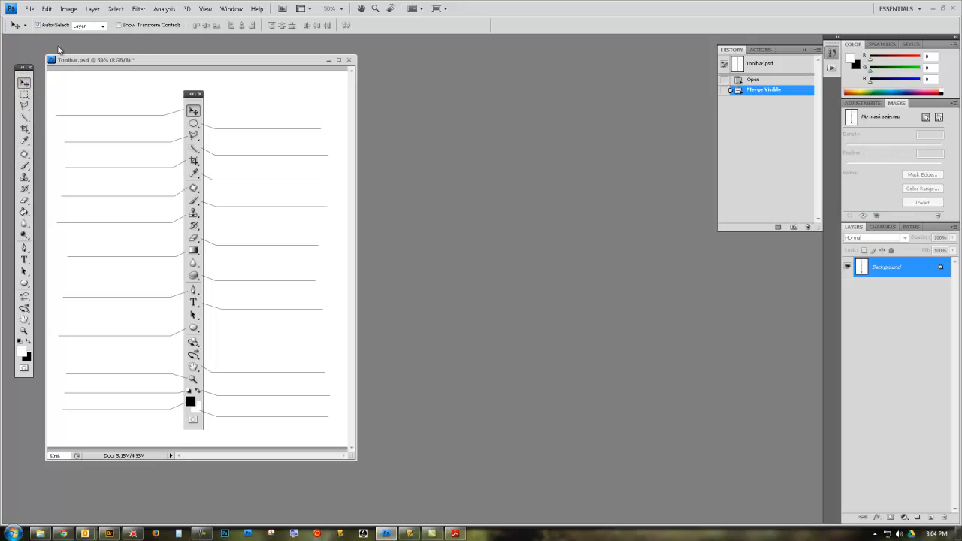
pyautogui.click(24, 130)
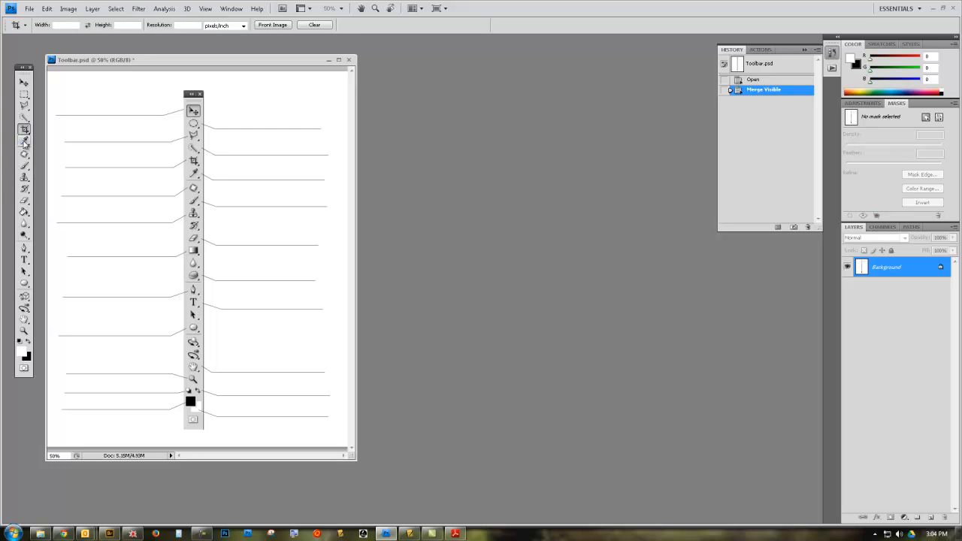
pyautogui.click(25, 83)
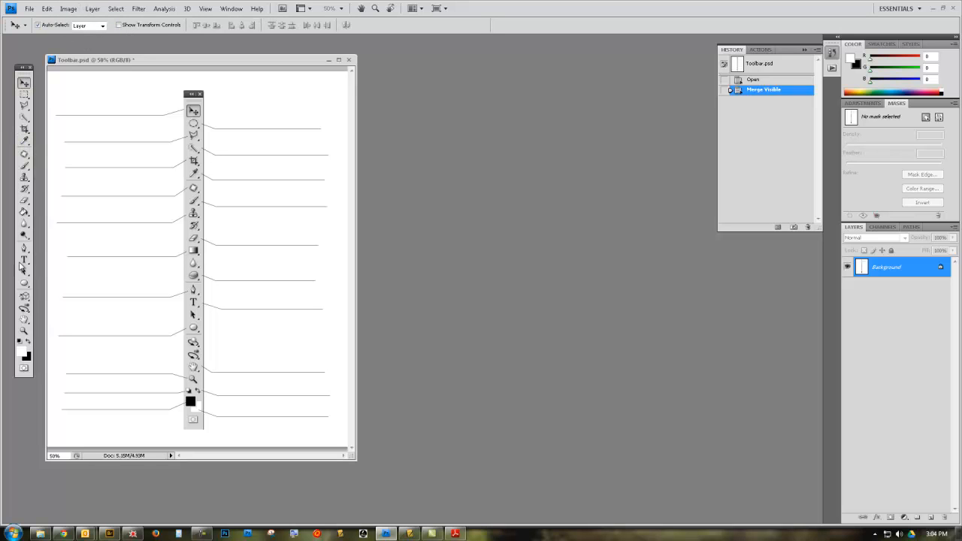
pyautogui.click(24, 130)
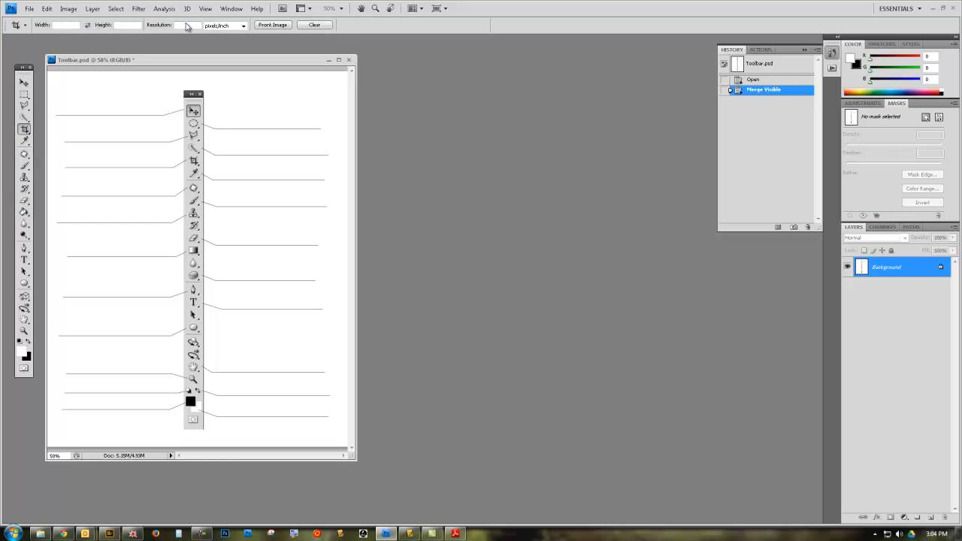
pyautogui.click(24, 249)
pyautogui.click(24, 260)
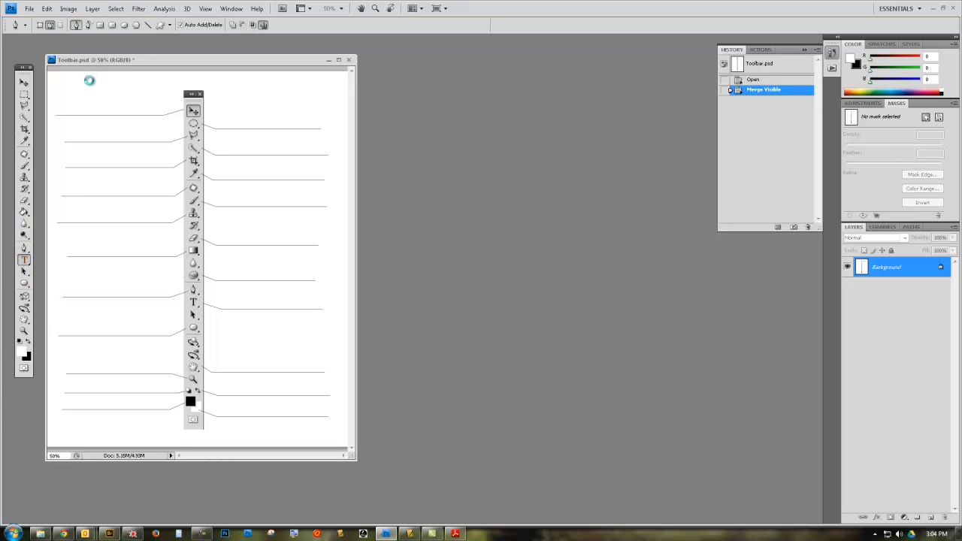